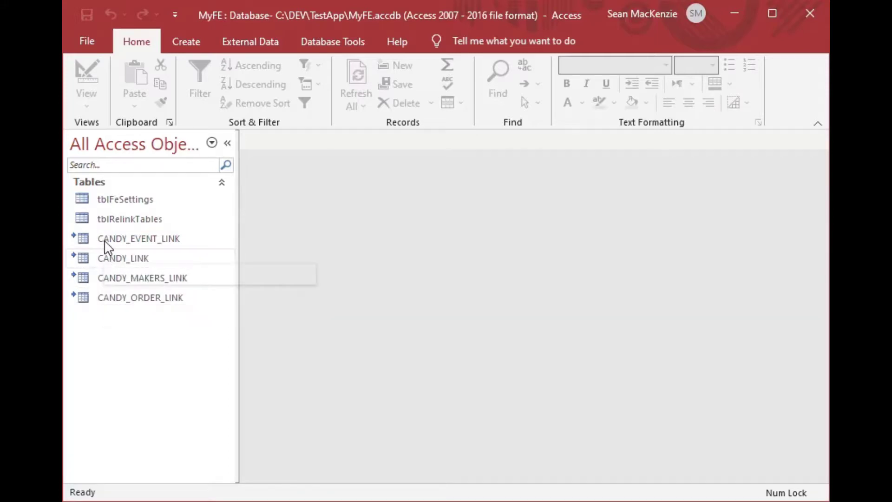
Open and close the CANDY_EVENT_LINK, CANDY_LINK and CANDY_MAKERS_LINK tables to review their records
double_click(86, 239)
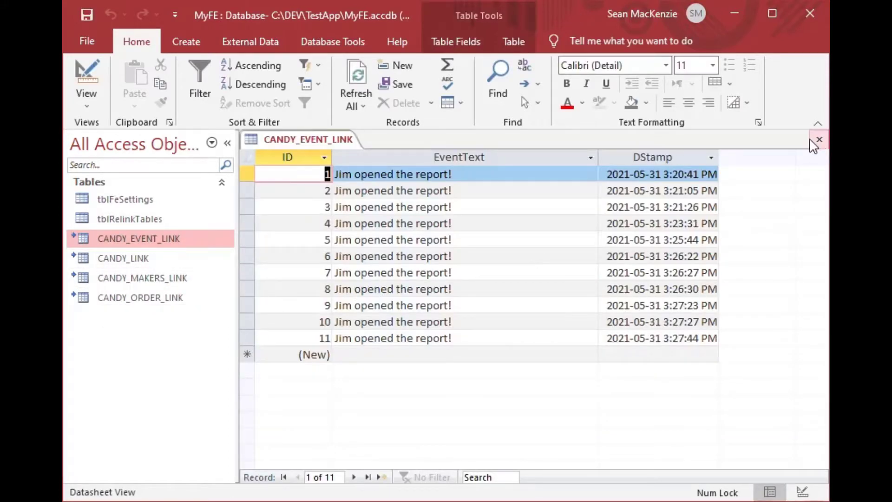
drag(819, 139, 445, 197)
click(818, 138)
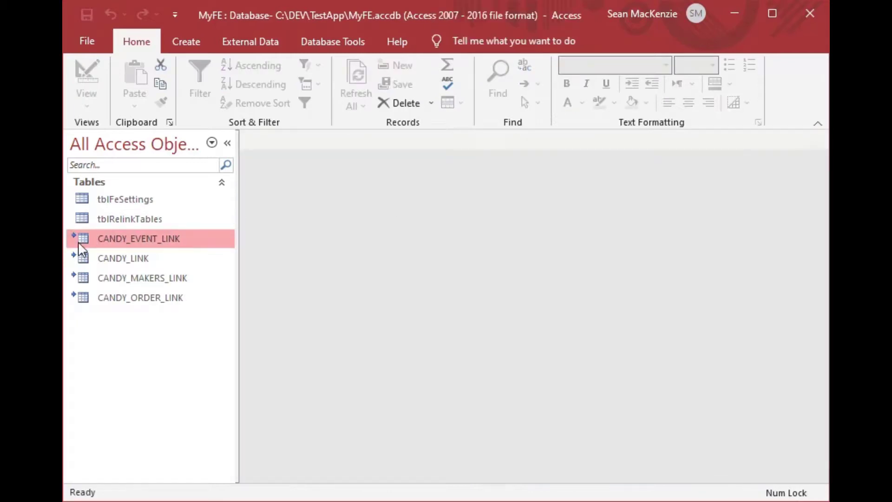
double_click(86, 260)
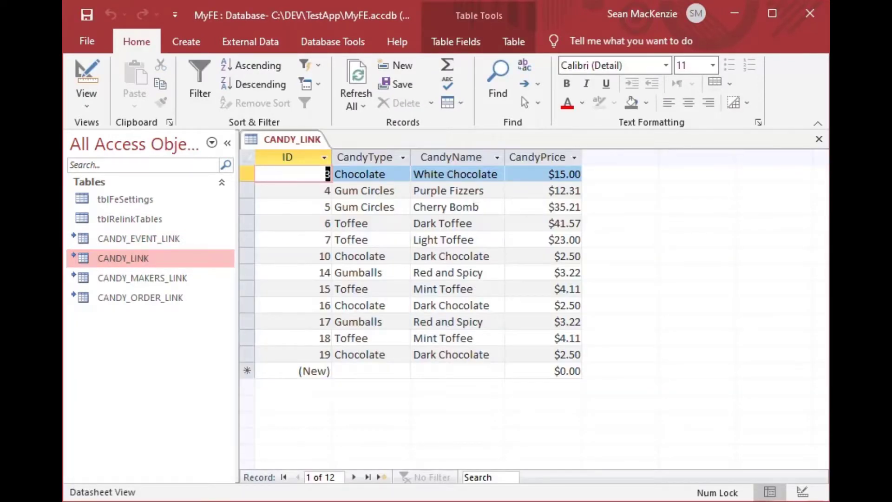
click(819, 139)
double_click(168, 277)
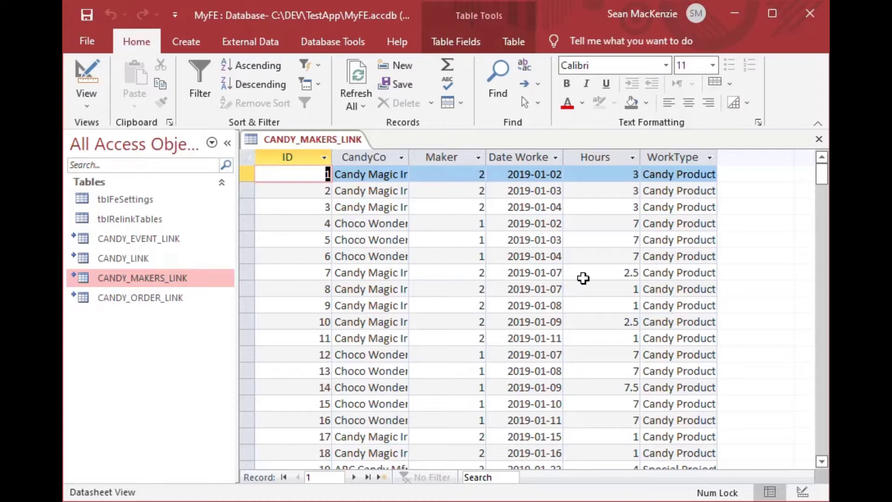
click(818, 139)
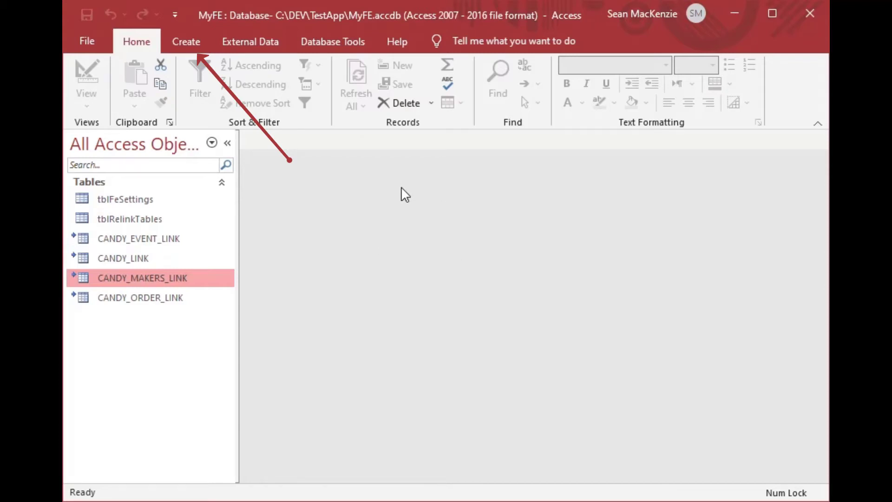
Create a blank Form1 with Form Design and glance at the controls gallery
click(186, 45)
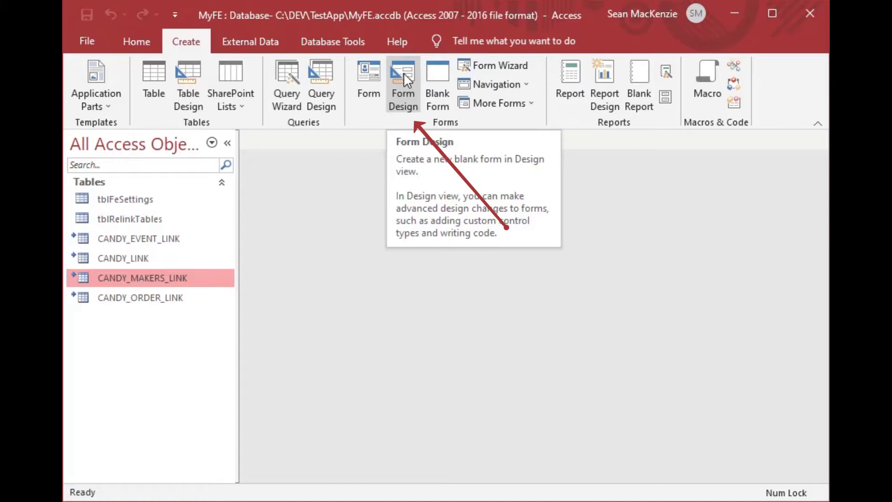
click(401, 89)
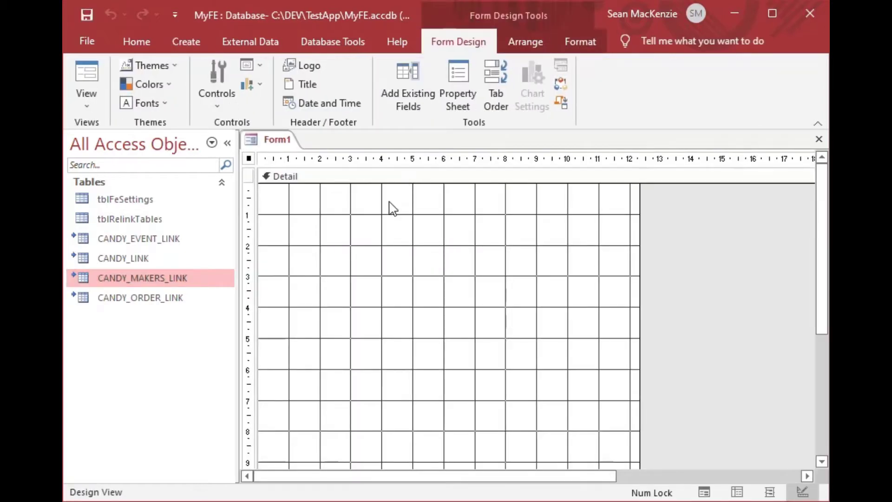
click(211, 101)
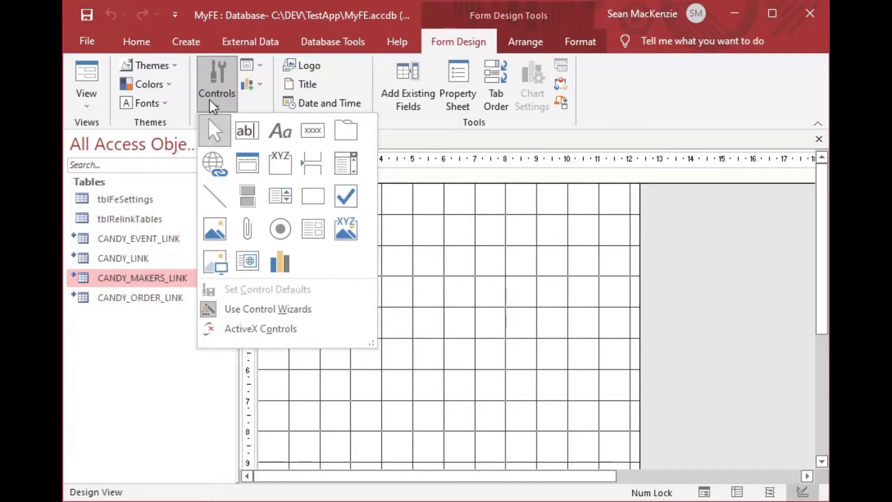
click(208, 102)
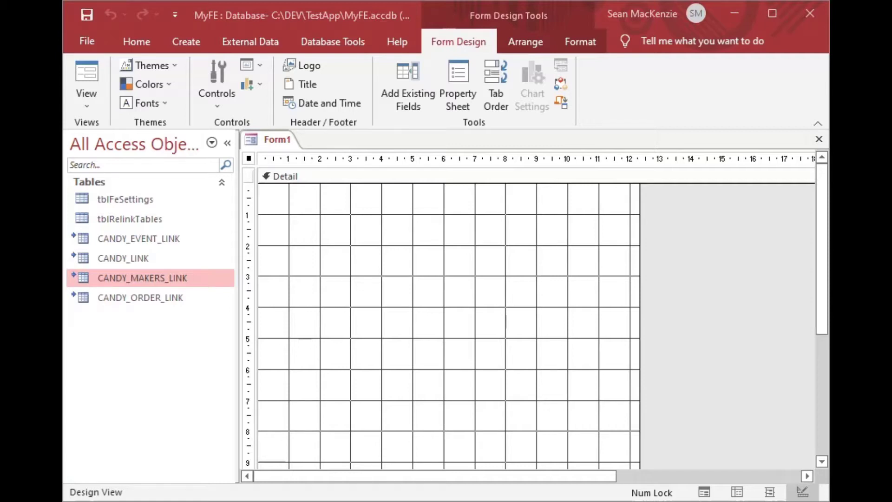
drag(63, 19, 387, 86)
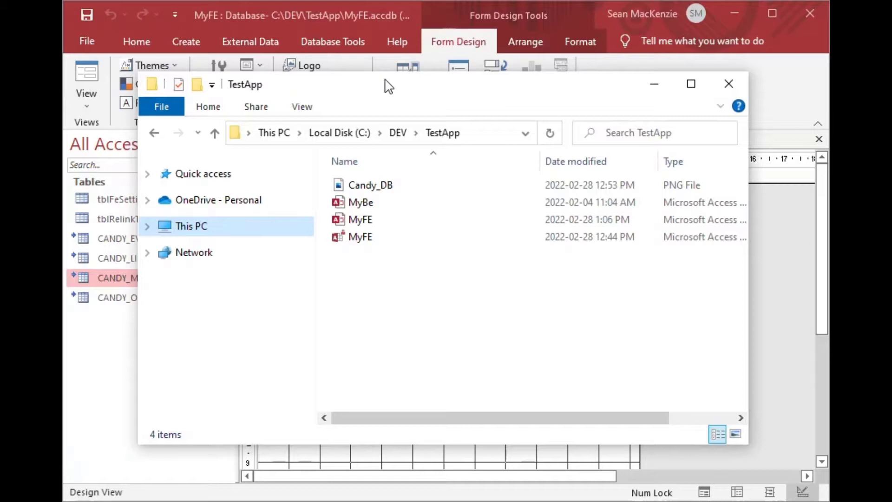
double_click(337, 186)
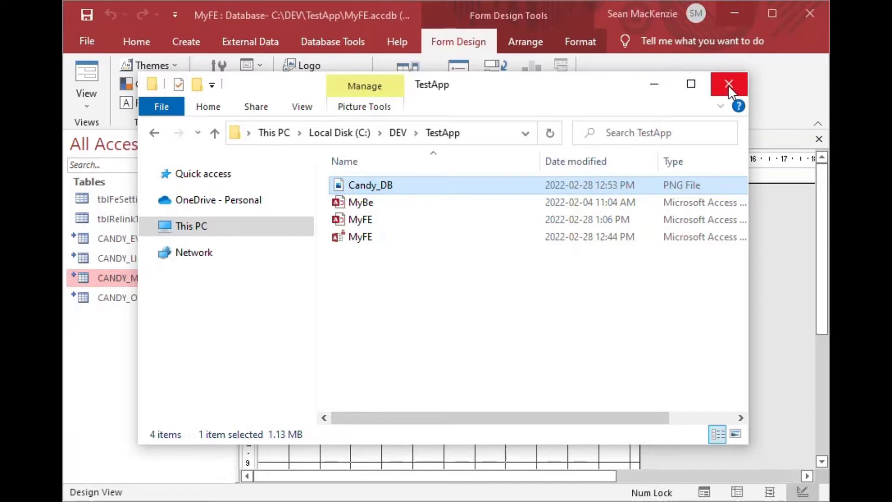
click(728, 84)
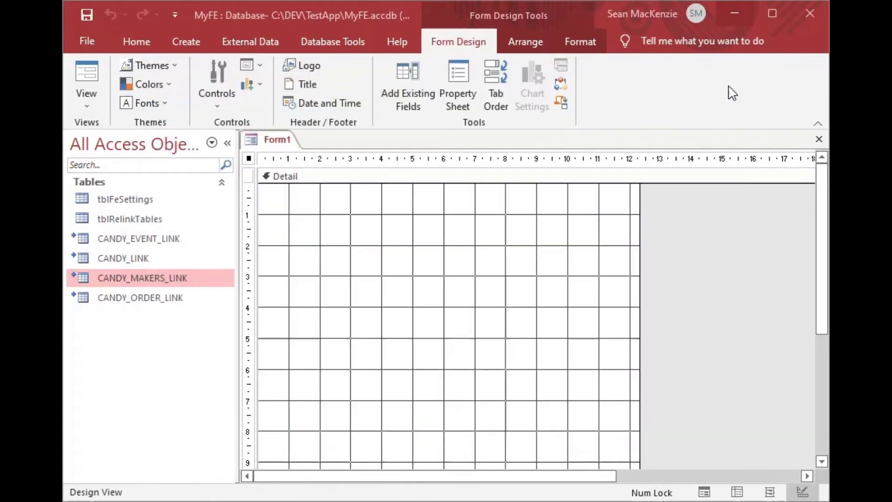
Add an image control to Form1 showing the Candy_DB picture from the TestApp folder
click(215, 106)
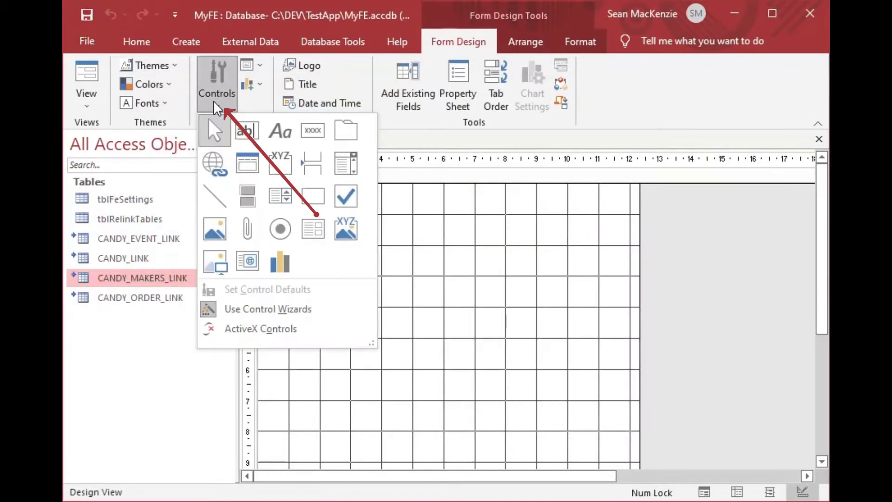
click(216, 268)
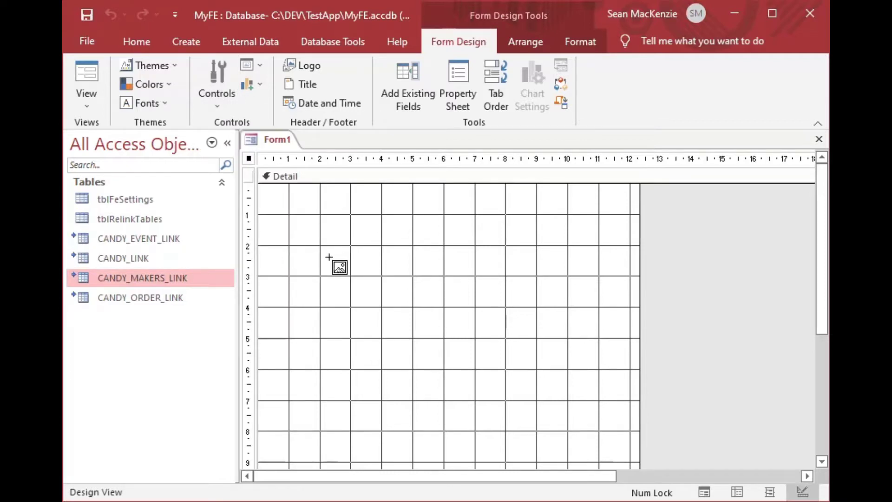
click(307, 241)
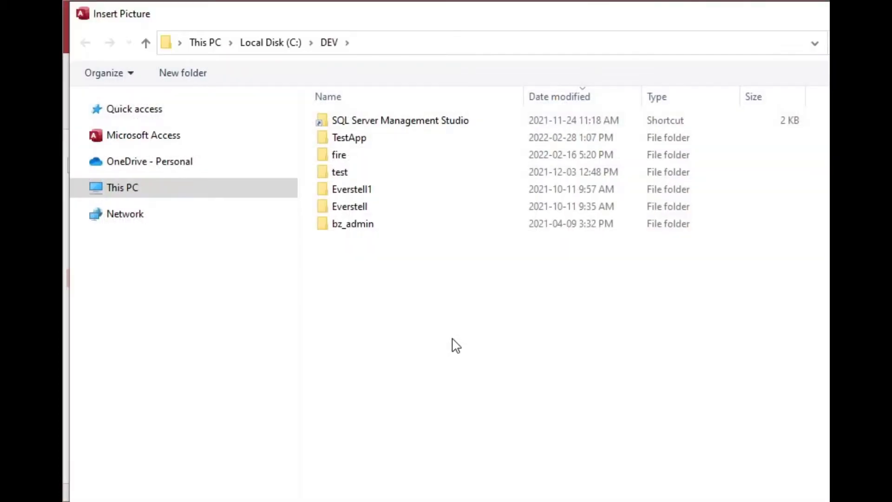
double_click(324, 141)
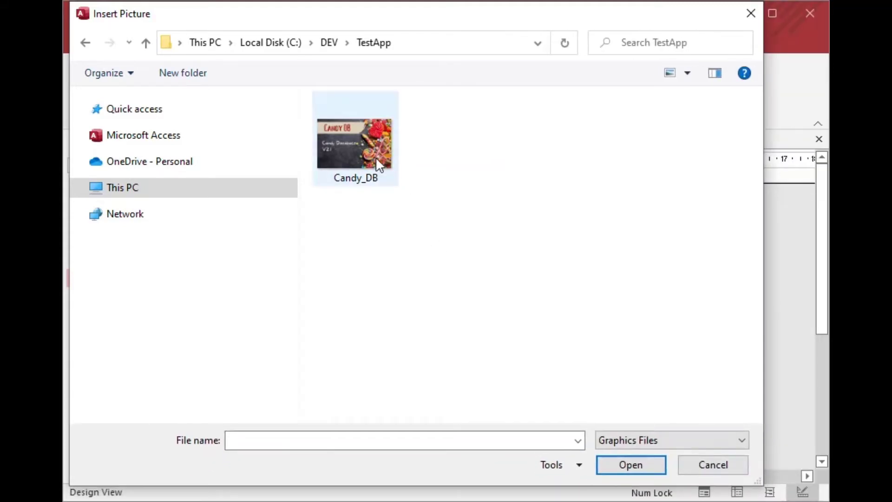
click(361, 135)
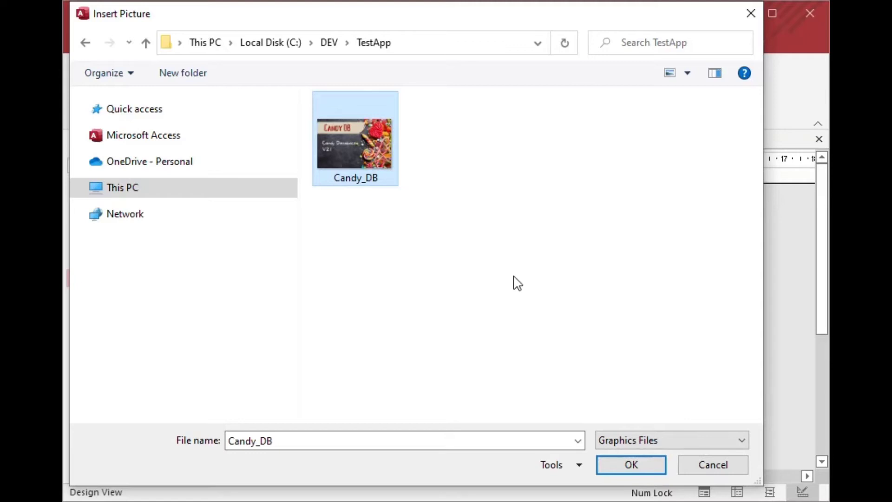
click(630, 465)
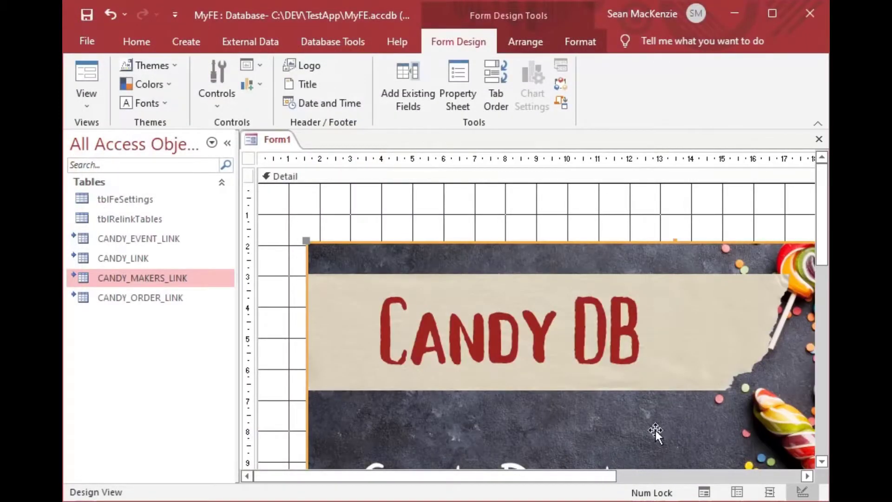
Move the picture to the top-left corner and shrink the Detail section and form width around it
drag(589, 355, 518, 294)
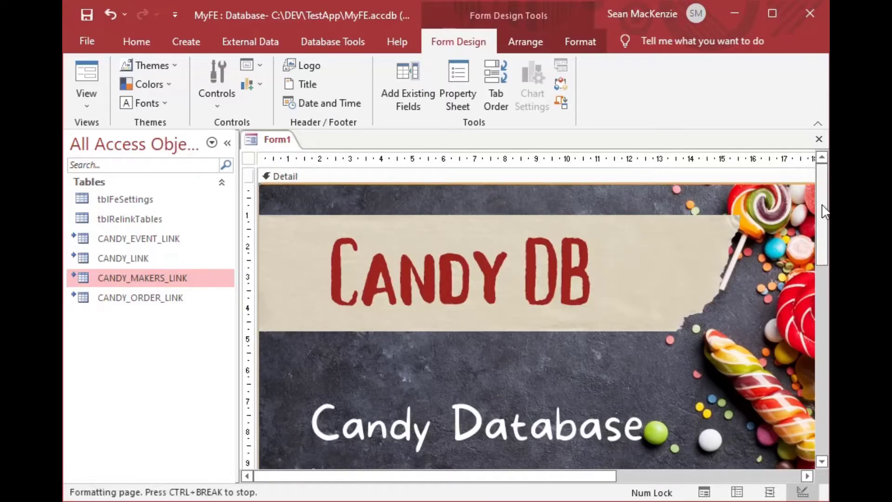
drag(821, 207, 827, 394)
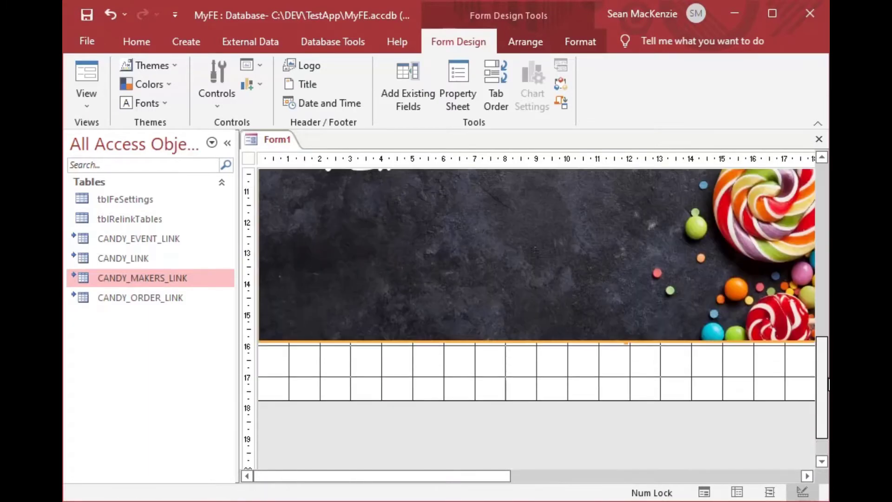
click(617, 399)
mouse_move(617, 400)
mouse_down()
mouse_move(616, 347)
mouse_move(617, 389)
mouse_up()
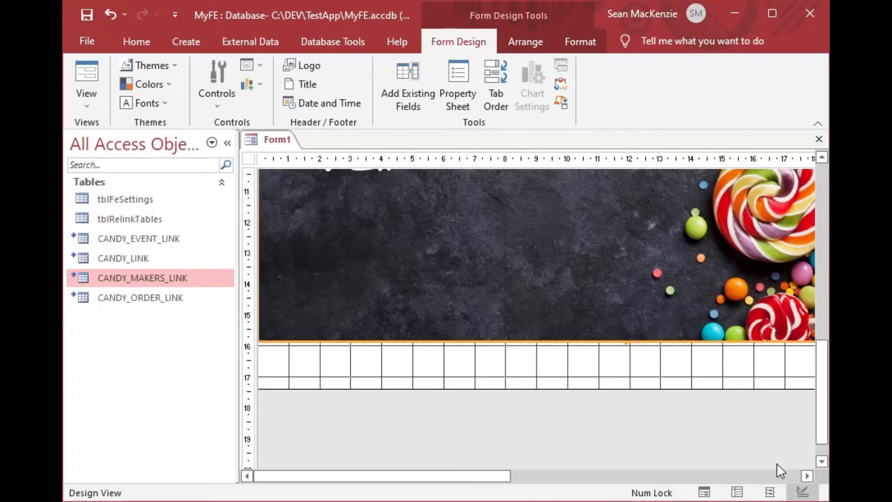
drag(525, 476, 735, 476)
drag(711, 298, 660, 299)
Save the form as START_FORM and switch it to Form View
key(ctrl+s)
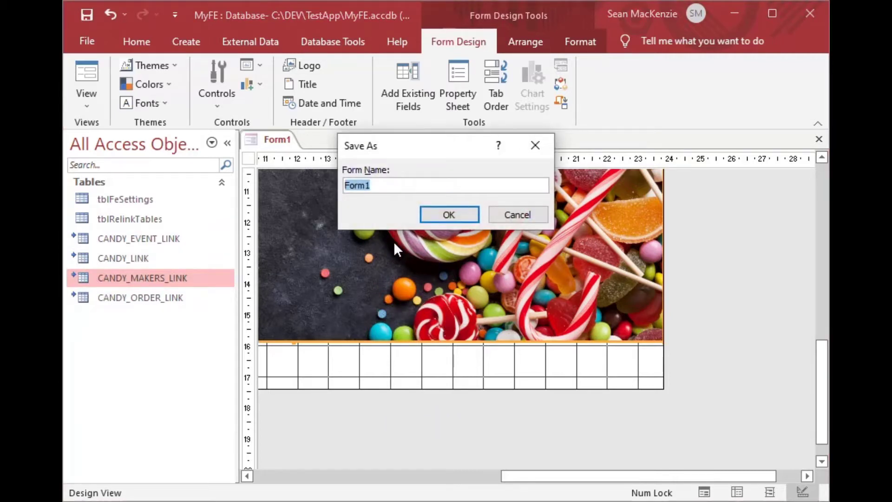
key(Caps_Lock)
text(START)
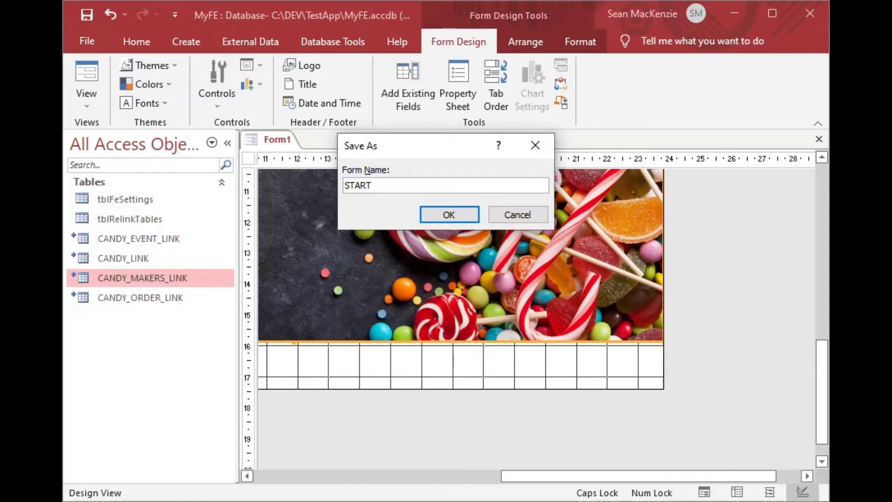
text(_FORM)
key(Return)
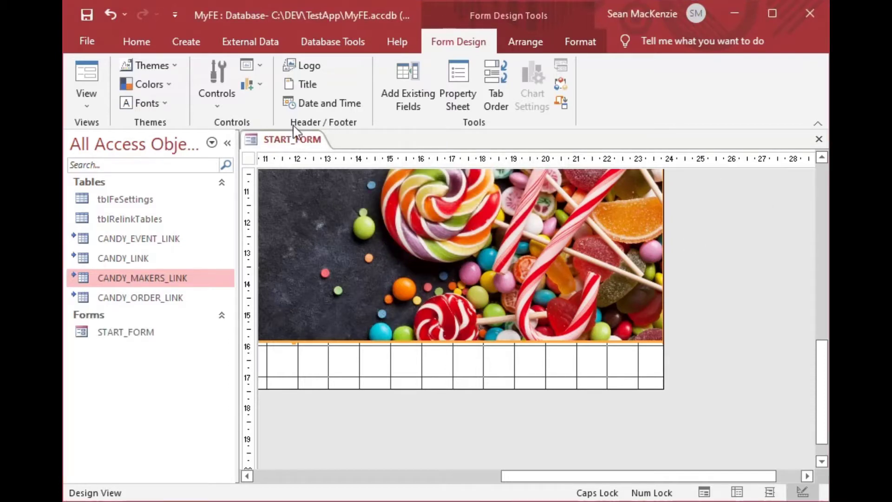
click(86, 72)
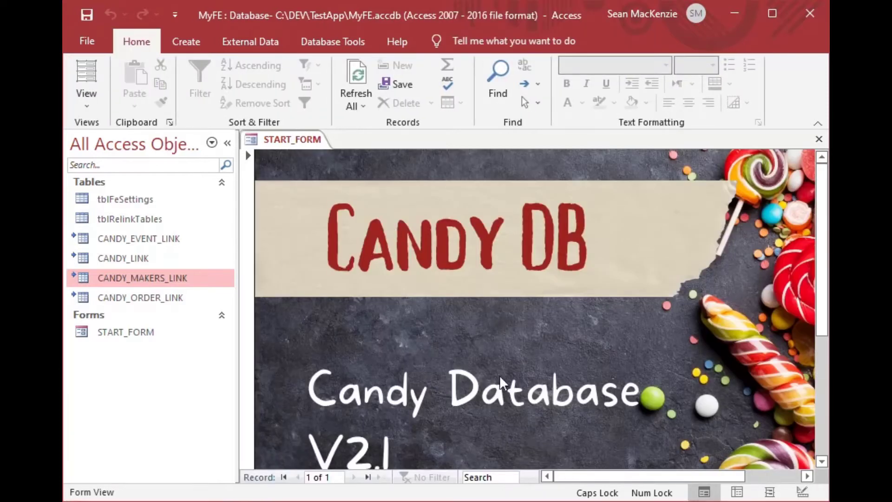
Collapse the ribbon and Navigation Pane, scroll the START_FORM splash, then re-expand the pane
drag(578, 478, 660, 312)
click(817, 124)
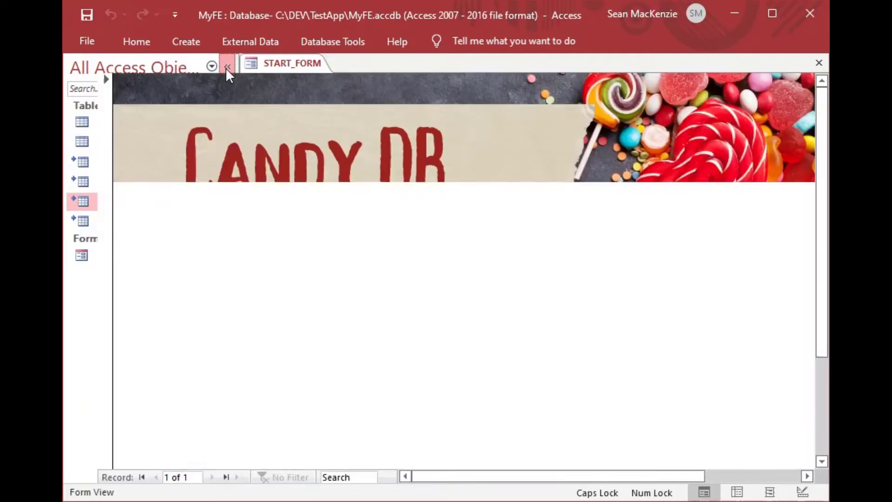
click(227, 66)
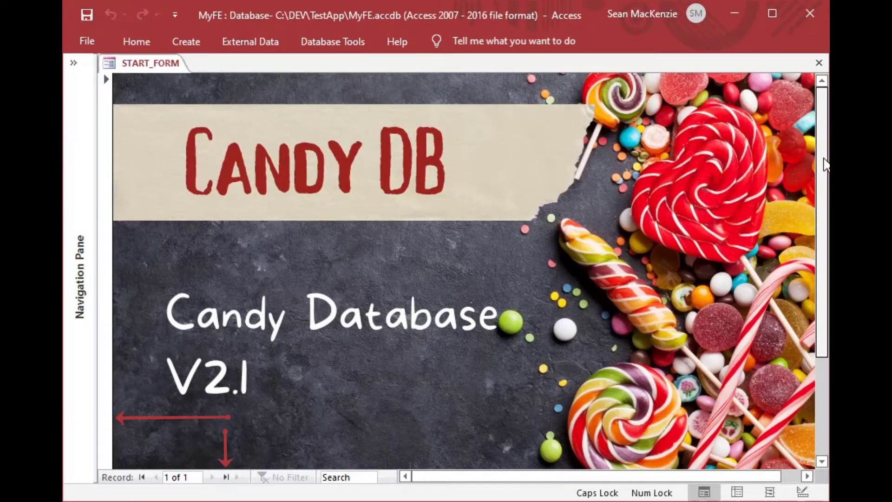
scroll(636, 211, down, 3)
scroll(637, 212, up, 3)
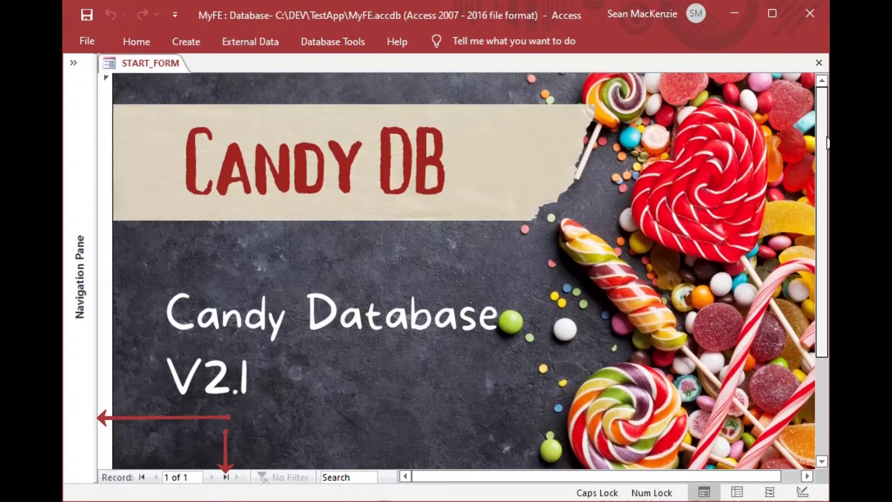
scroll(827, 143, down, 3)
scroll(827, 143, up, 3)
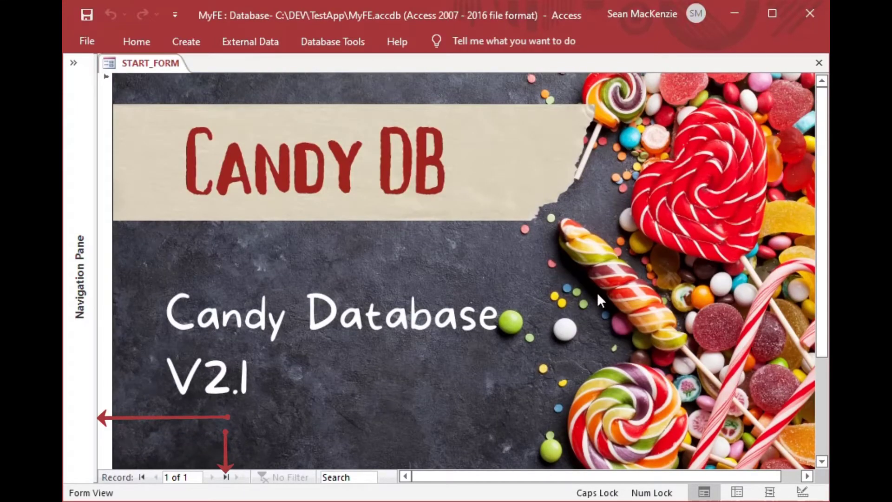
click(73, 64)
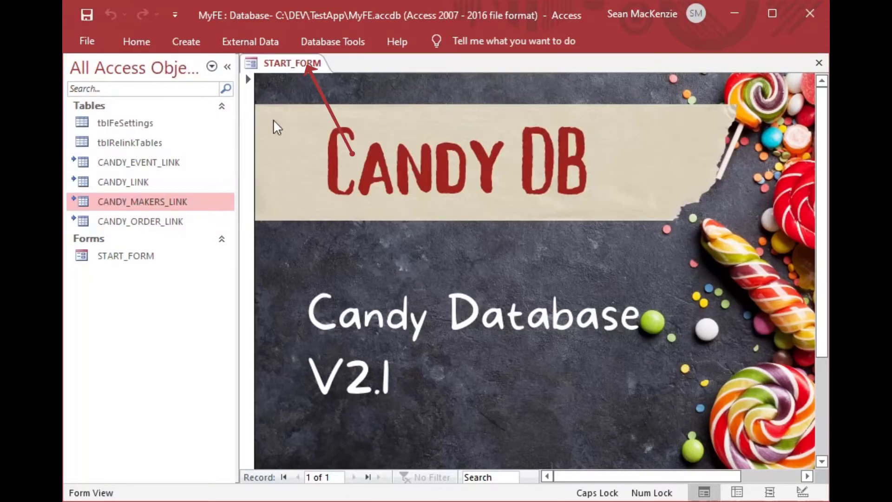
Return START_FORM to Design View and set the form's Caption property to Candy
right_click(283, 64)
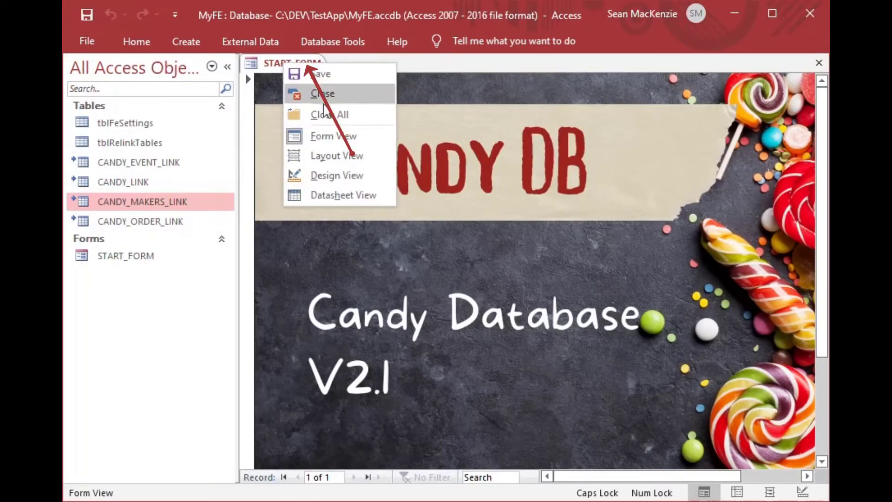
click(336, 175)
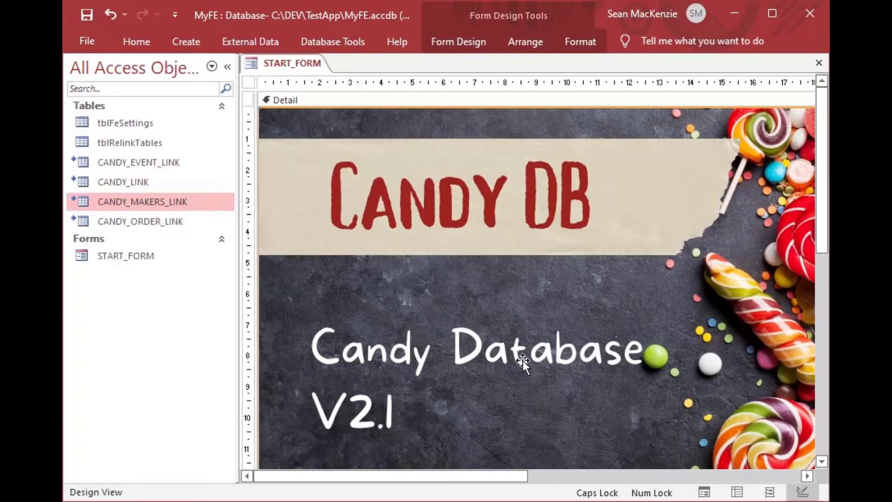
scroll(511, 357, down, 3)
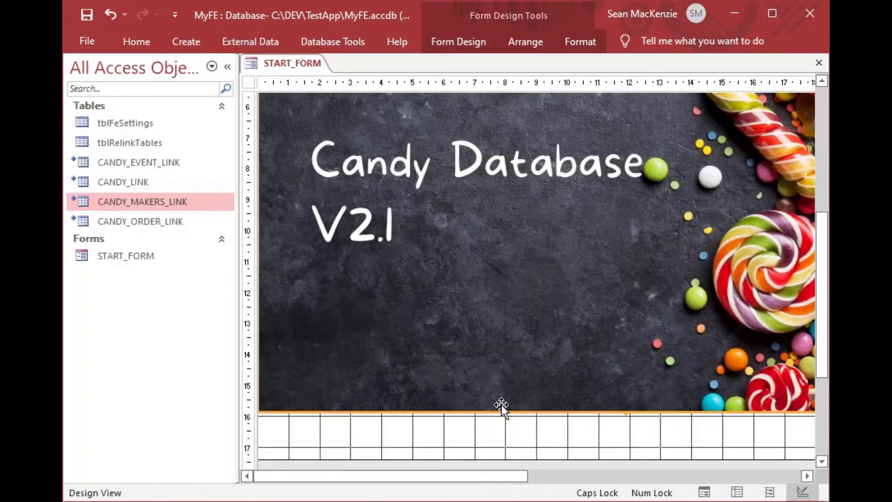
scroll(501, 405, down, 1)
right_click(449, 449)
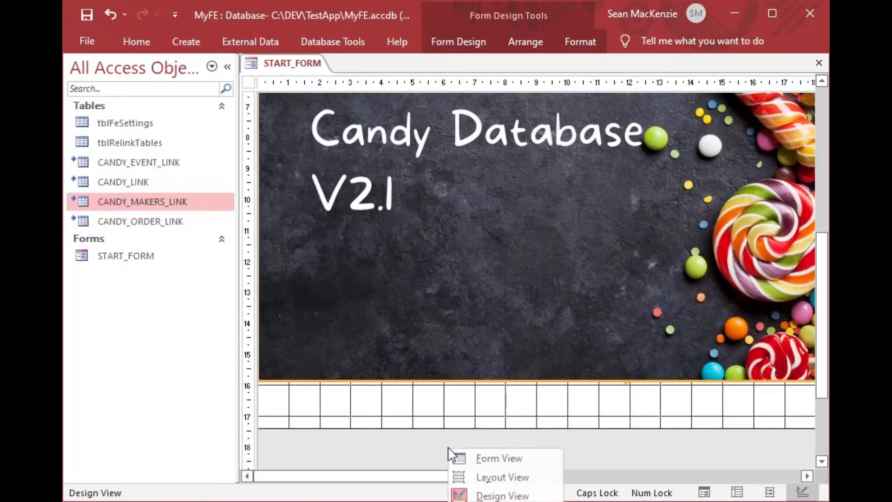
click(483, 500)
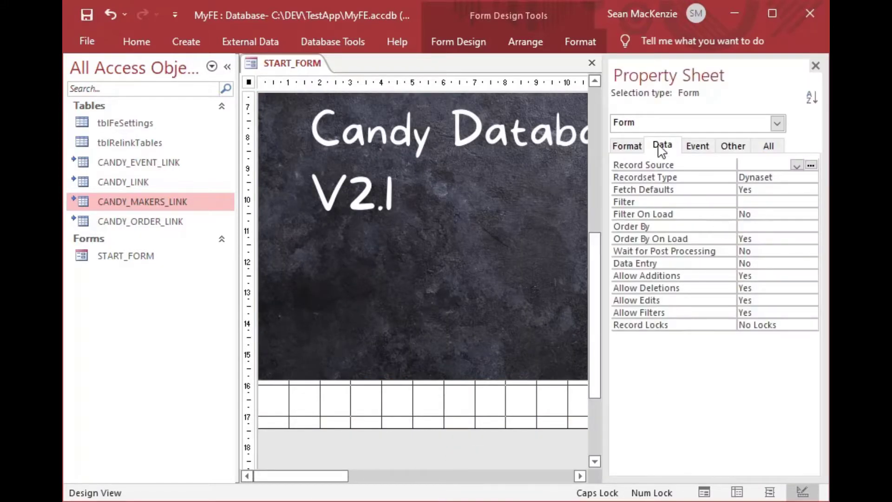
click(626, 145)
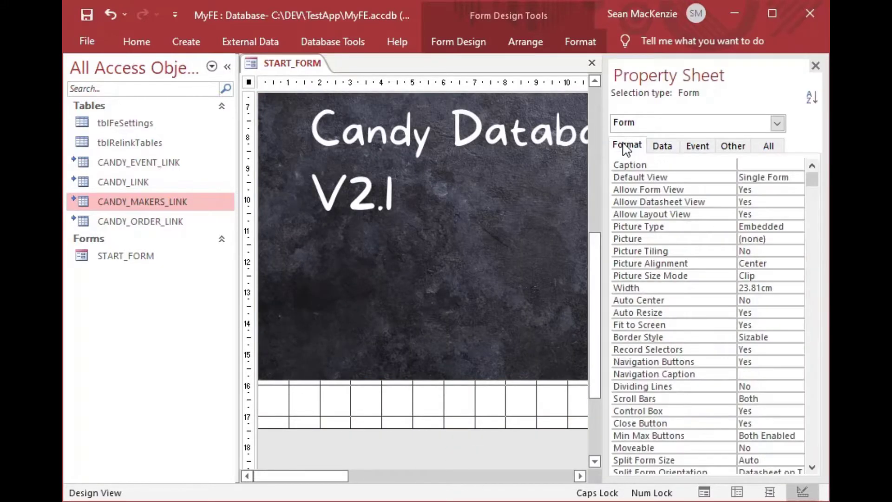
click(751, 164)
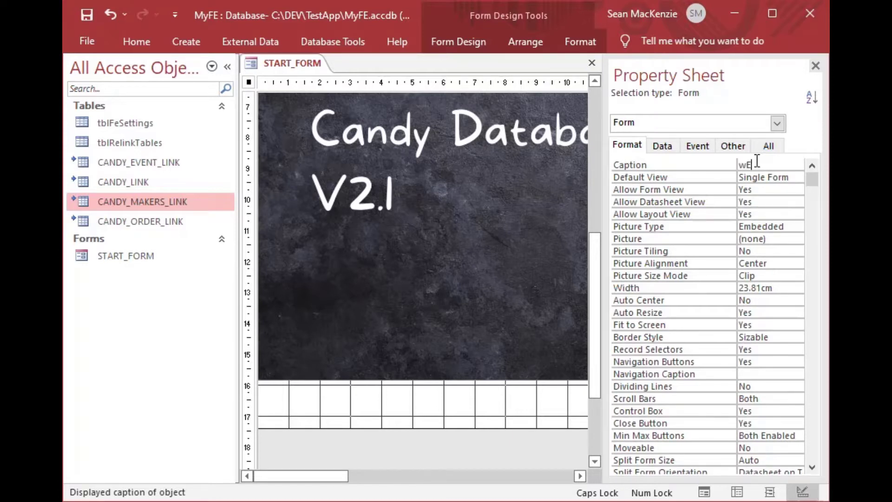
key(Caps_Lock)
text(Candy)
Set the form's Record Selectors and Navigation Buttons properties to No
key(Down)
key(Down)
key(Down)
key(Down)
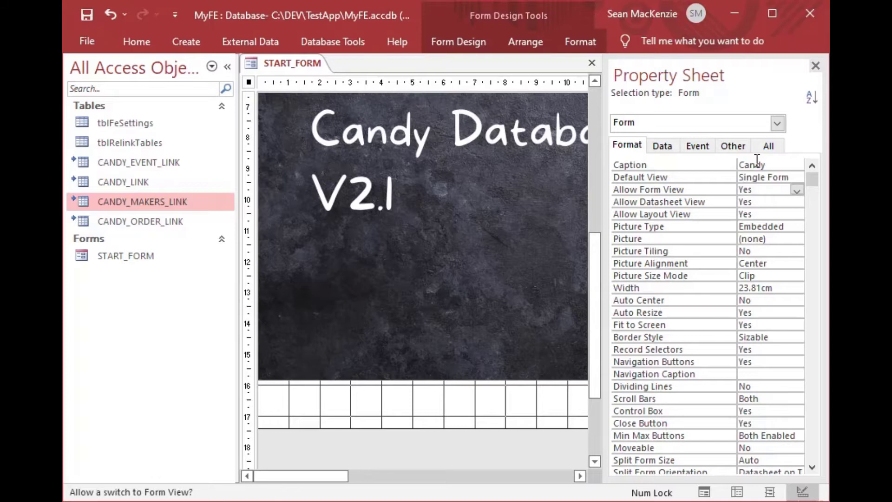
key(Down)
key(Down)
key(Down)
key(Down)
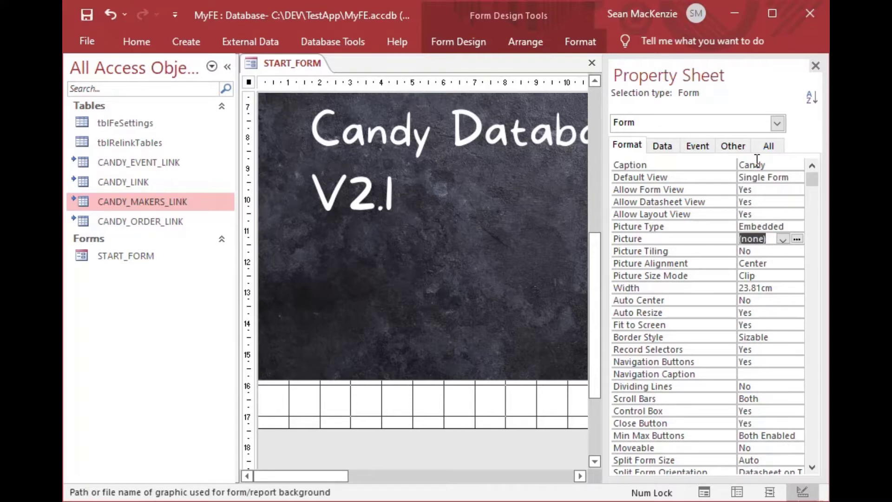
key(Down)
key(Down)
key(Down)
key(Down)
key(Down)
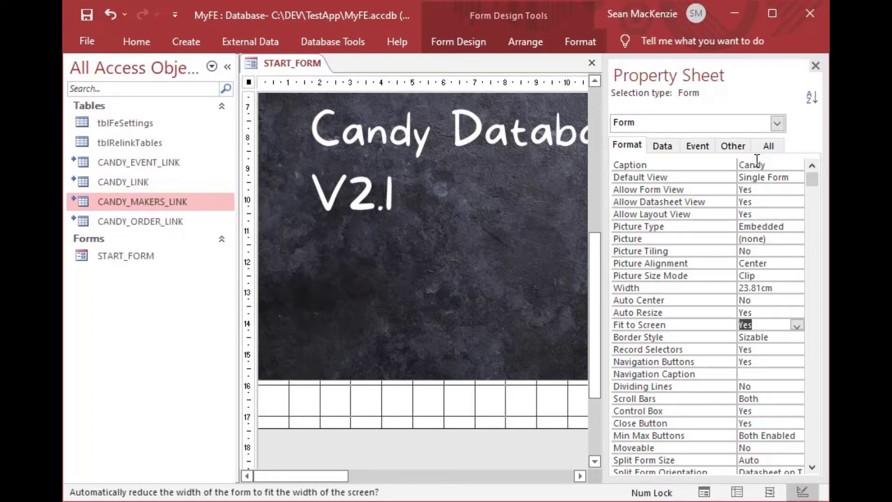
key(Down)
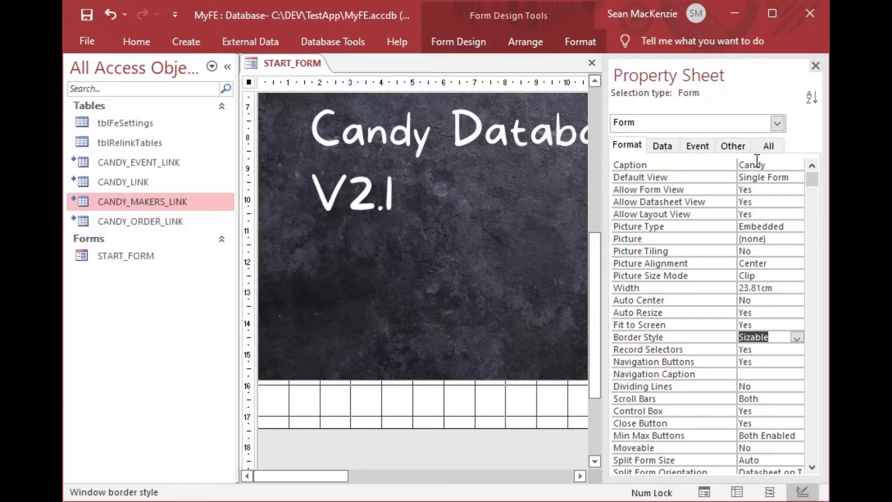
key(Down)
text(n)
key(Down)
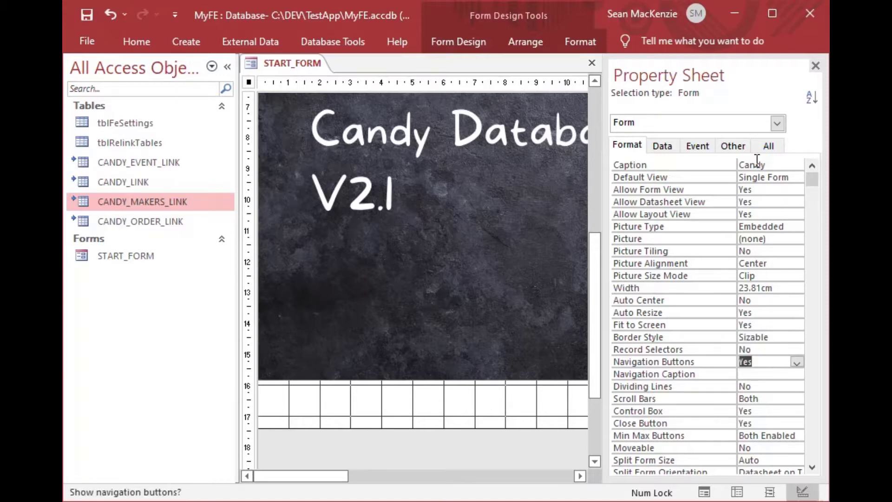
text(no)
key(Down)
key(Down)
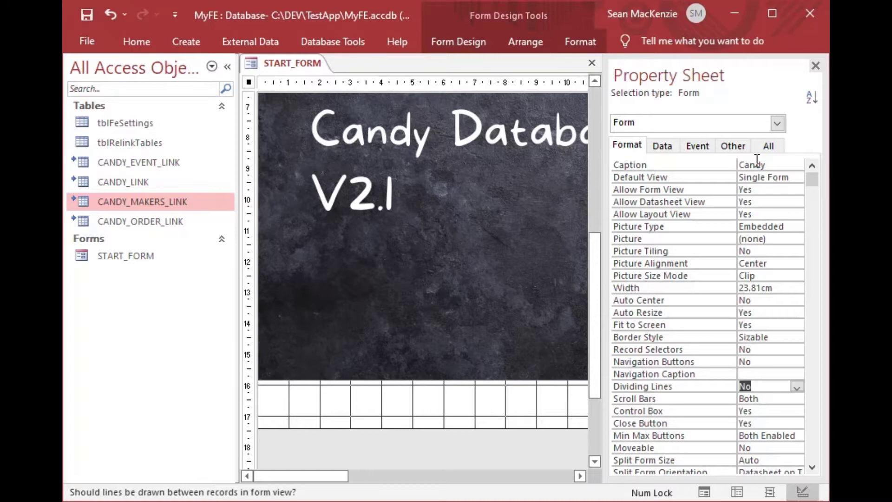
key(Down)
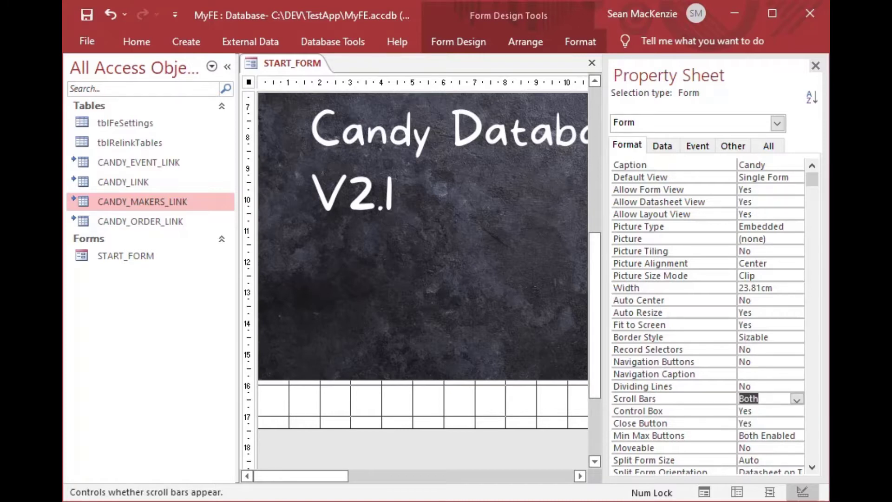
Close the Property Sheet, preview START_FORM in Form View with the pane collapsed, then return to Design View
click(817, 65)
scroll(562, 219, up, 5)
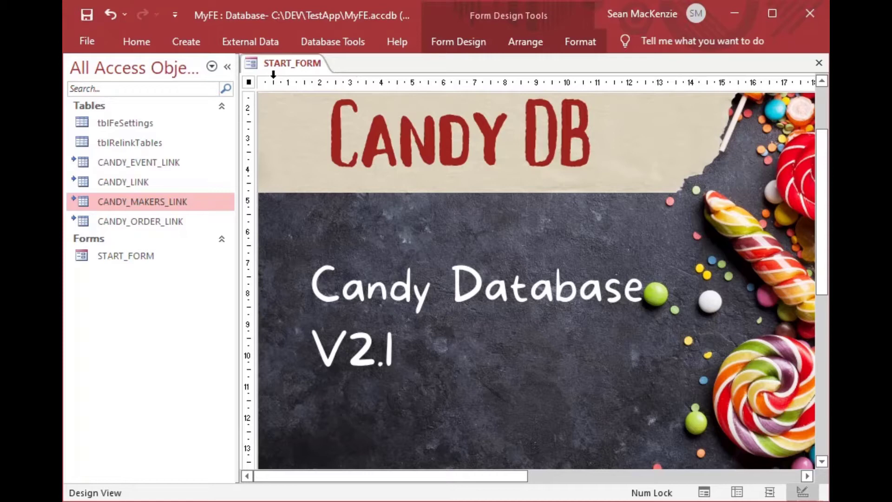
right_click(285, 64)
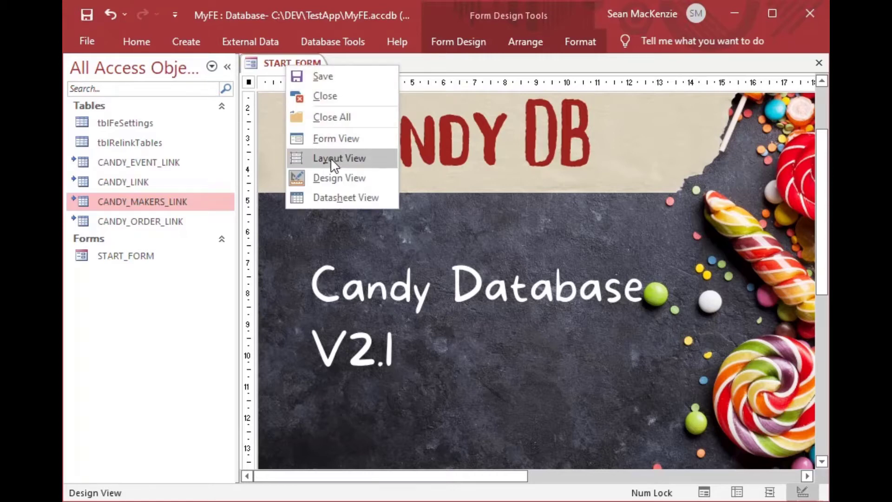
click(335, 139)
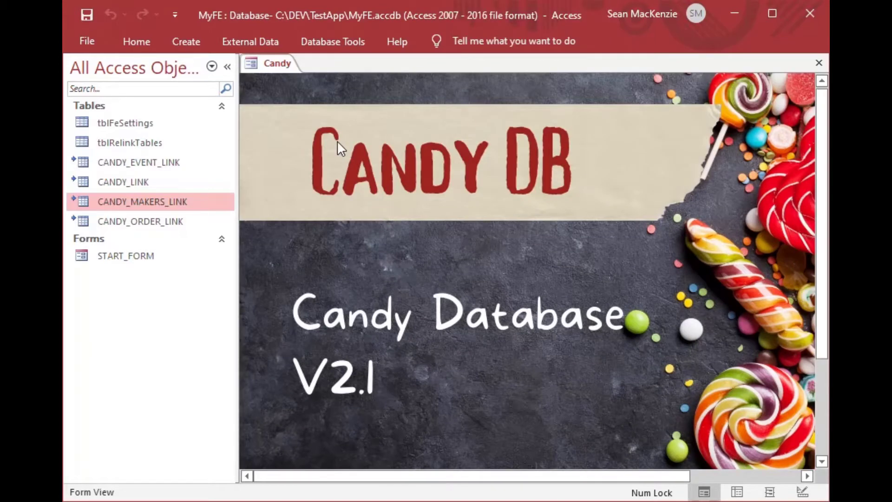
click(228, 65)
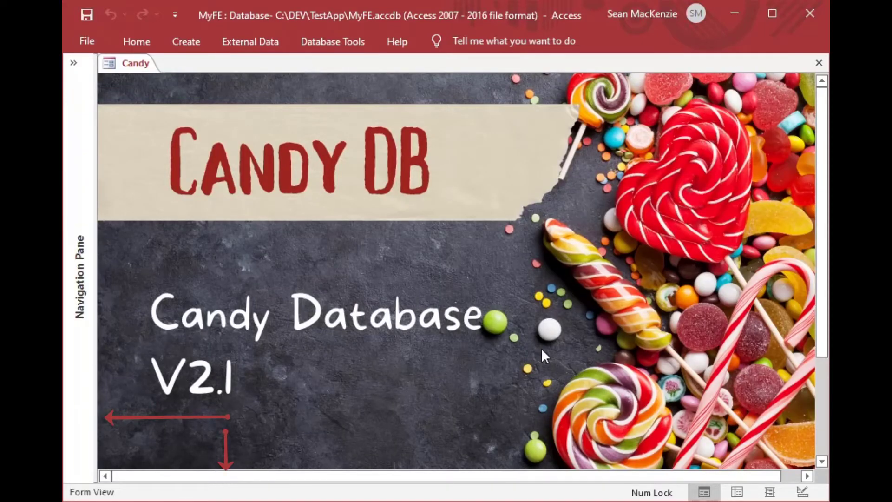
scroll(821, 189, down, 3)
scroll(800, 161, up, 3)
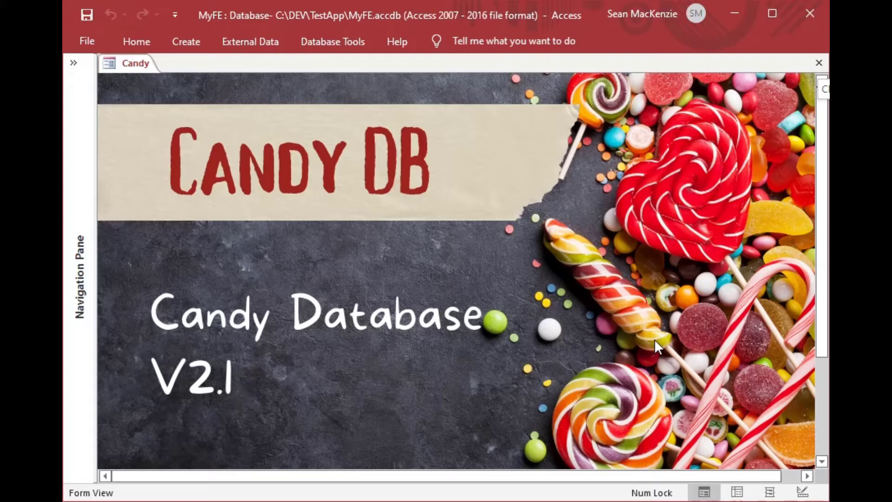
right_click(126, 63)
click(178, 170)
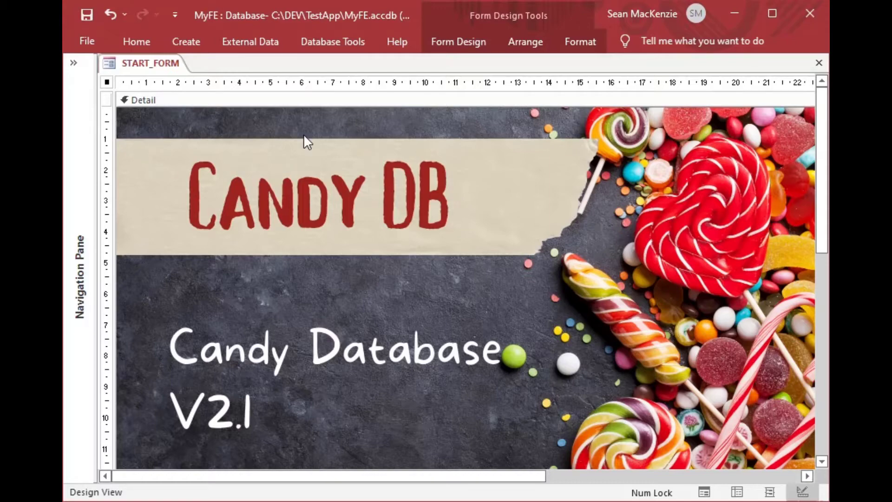
Draw a command button at the form's bottom right, dismissing the button wizard
scroll(416, 225, down, 3)
scroll(418, 240, down, 3)
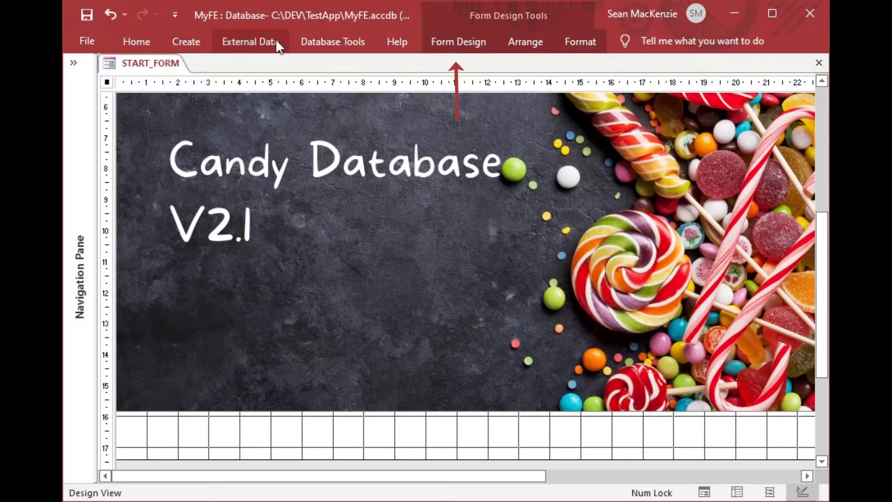
click(456, 42)
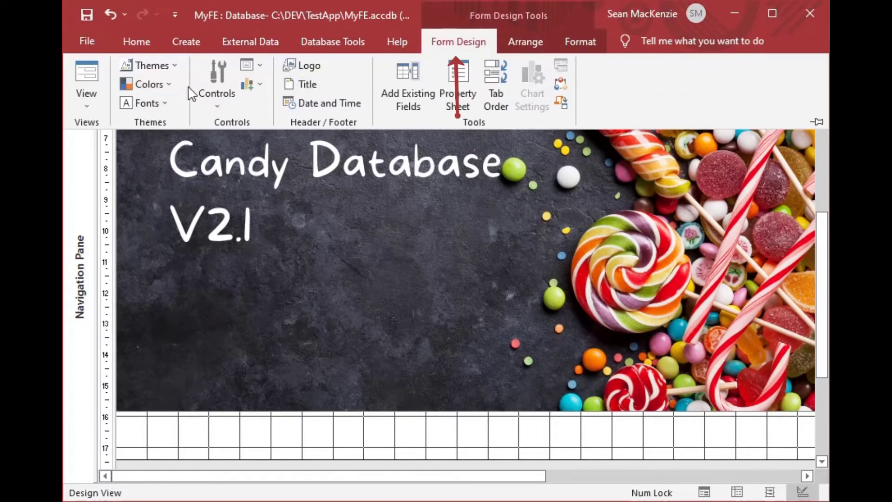
click(213, 99)
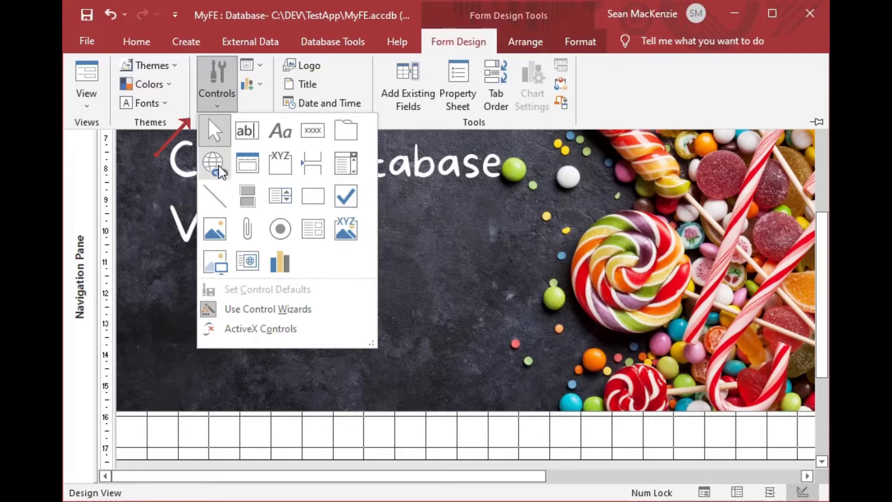
click(311, 132)
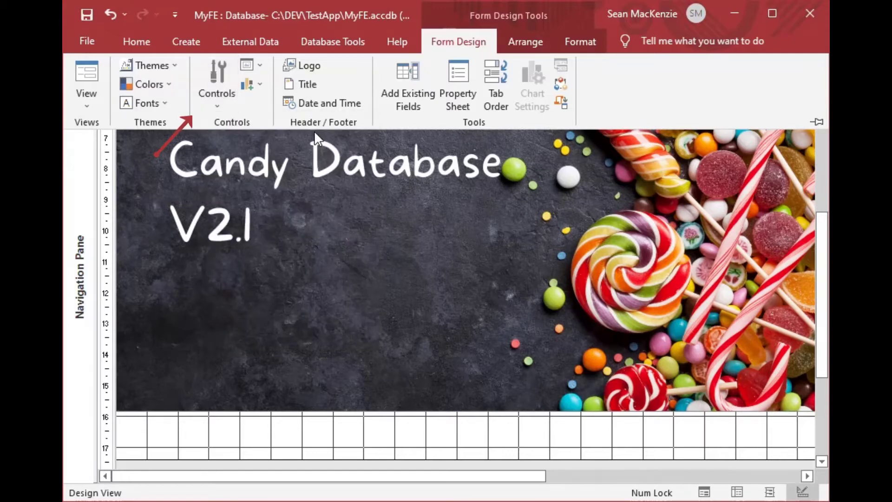
drag(631, 428, 724, 443)
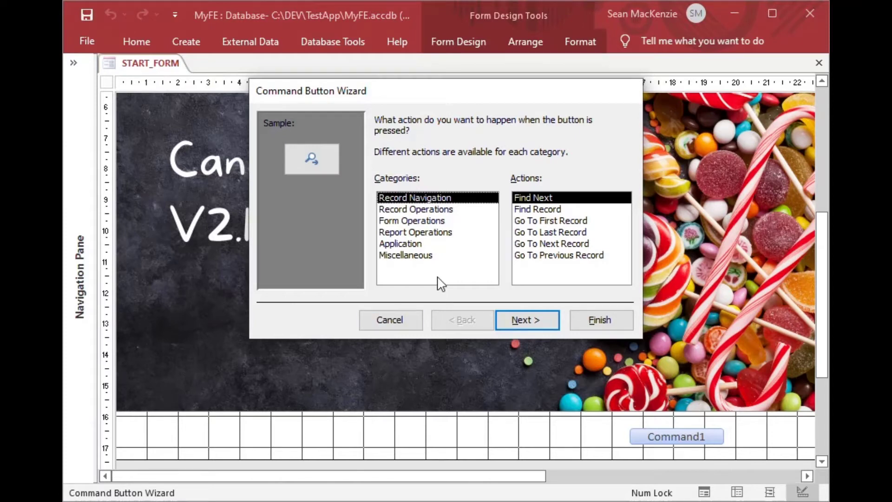
click(391, 320)
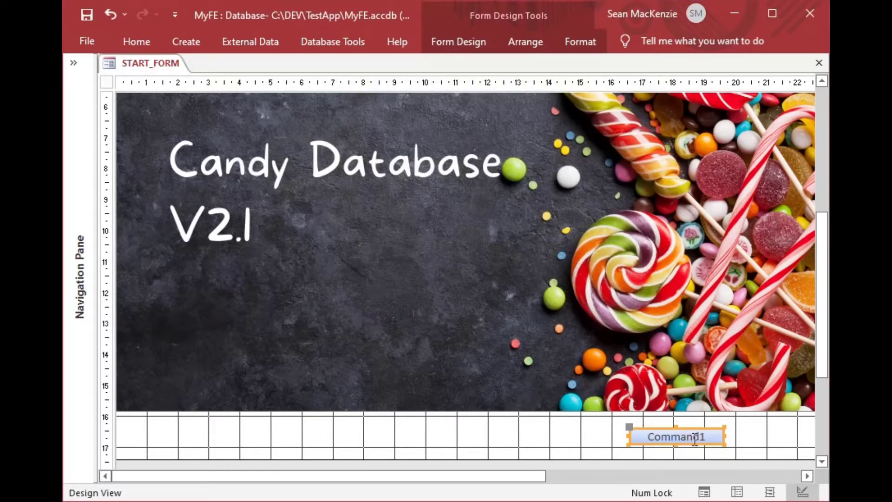
Rename the new button to cmdGo in its Other properties
right_click(695, 439)
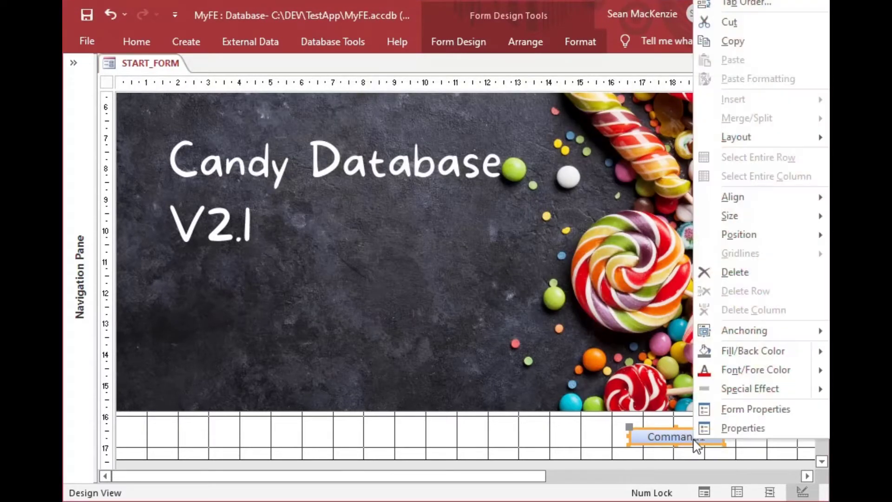
click(736, 428)
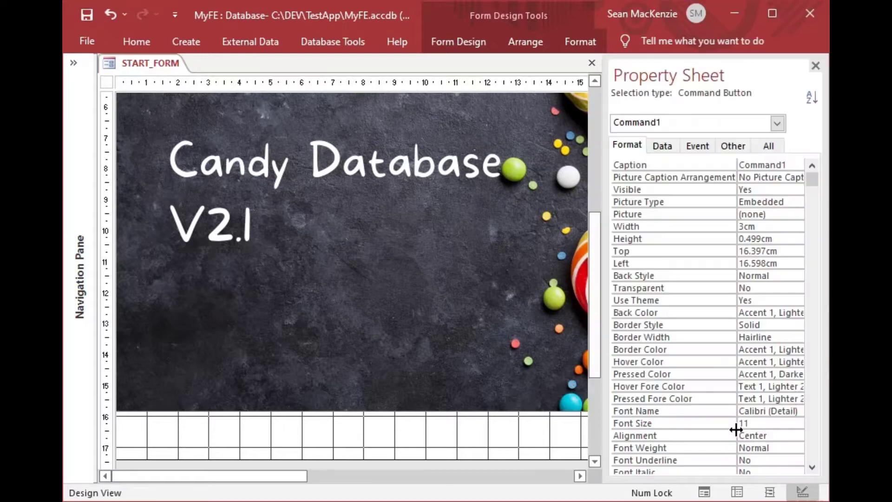
click(742, 146)
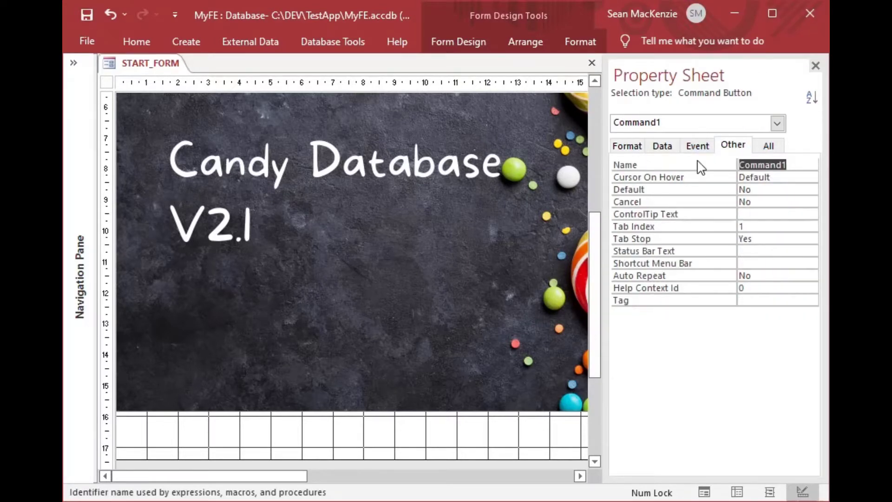
text(cmd)
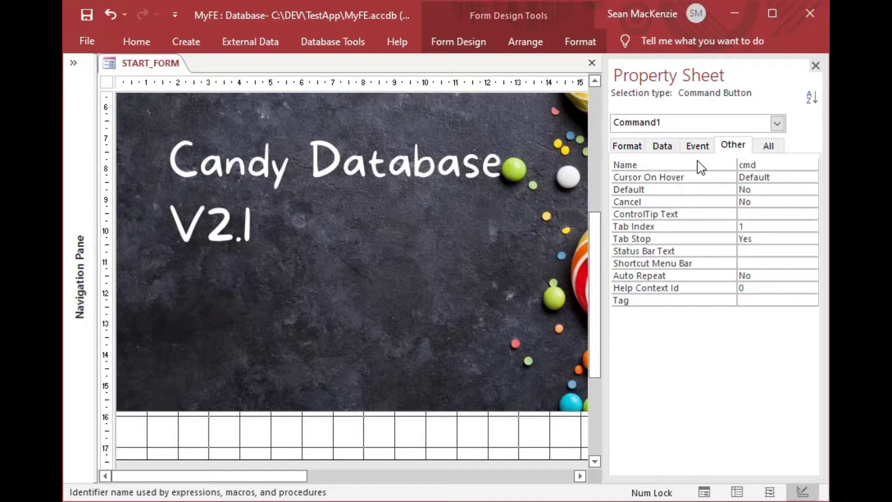
text(Go)
key(Return)
key(Return)
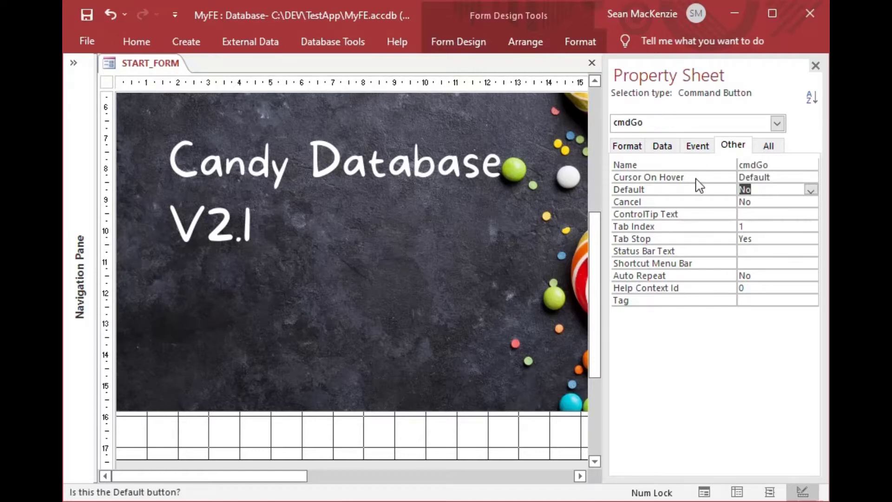
click(539, 441)
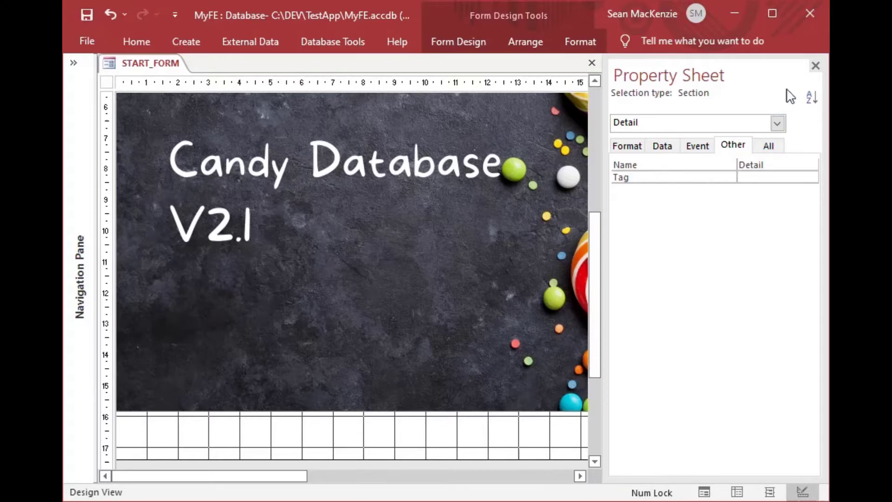
Change the Command1 button's caption to Let's go
click(815, 66)
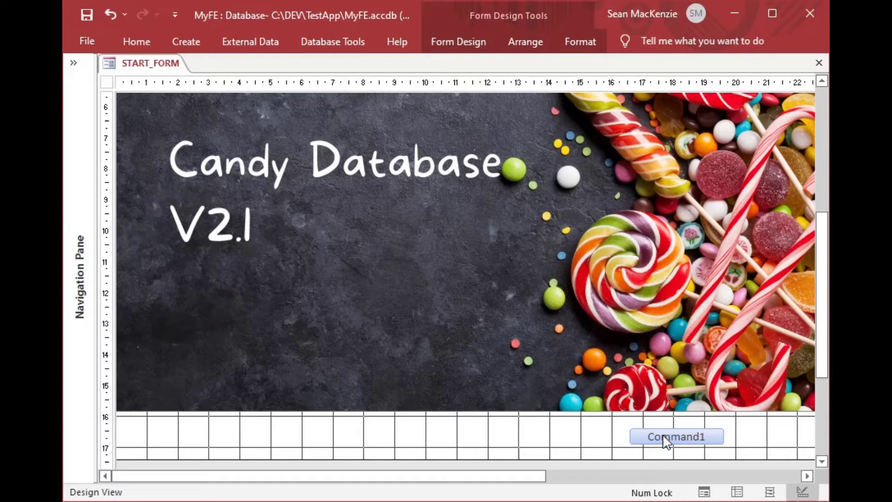
click(679, 436)
double_click(705, 437)
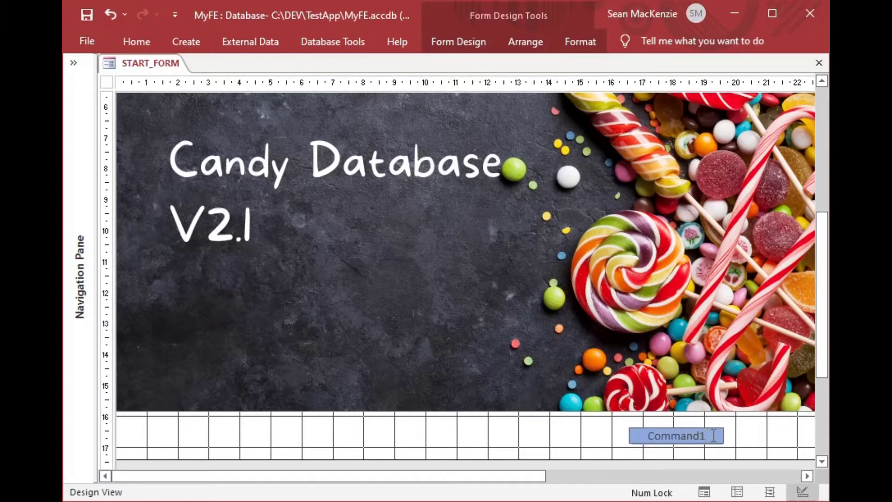
key(BackSpace)
text(Let's go)
click(602, 454)
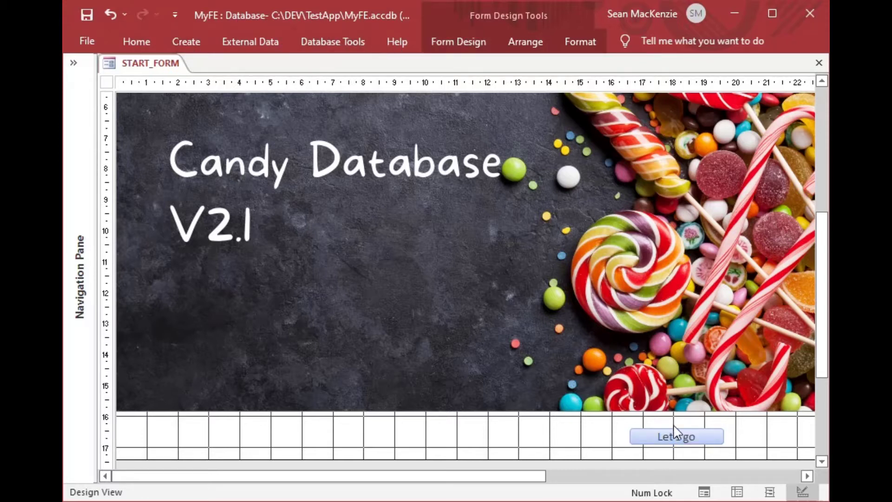
Copy the Let's go button, place the copy to its right, and caption it Quit
click(689, 436)
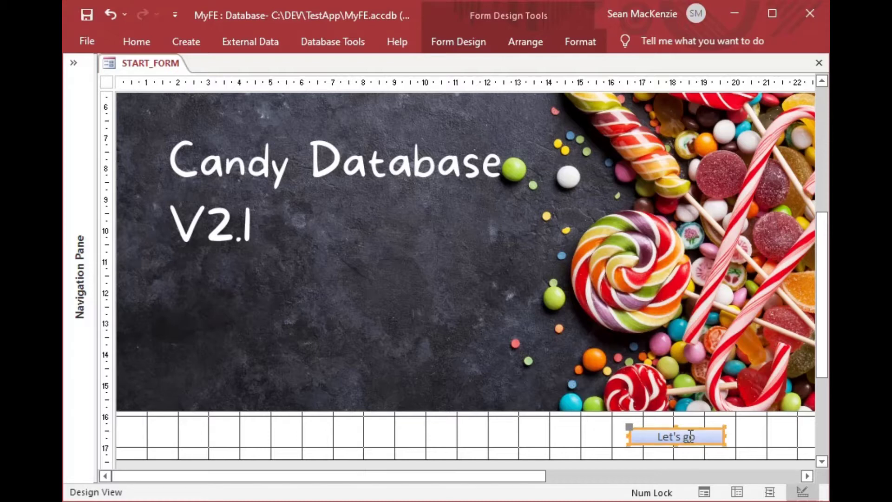
key(ctrl+c)
key(ctrl+v)
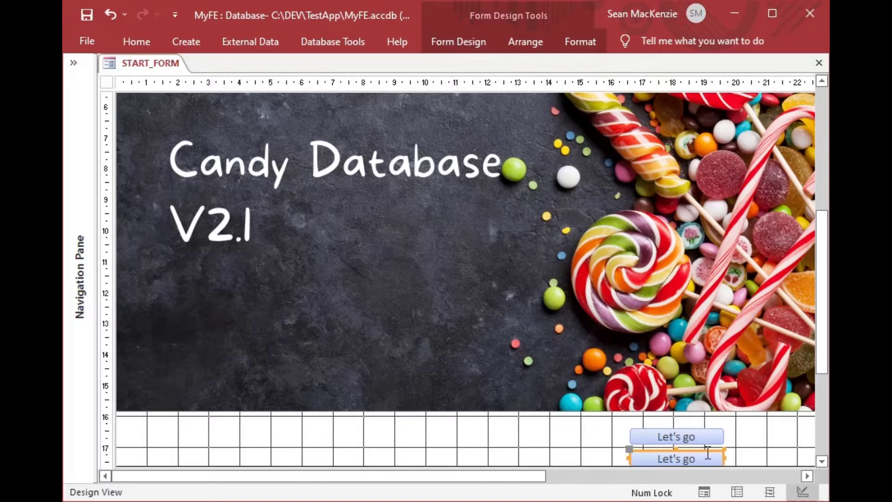
drag(708, 452, 800, 436)
click(800, 436)
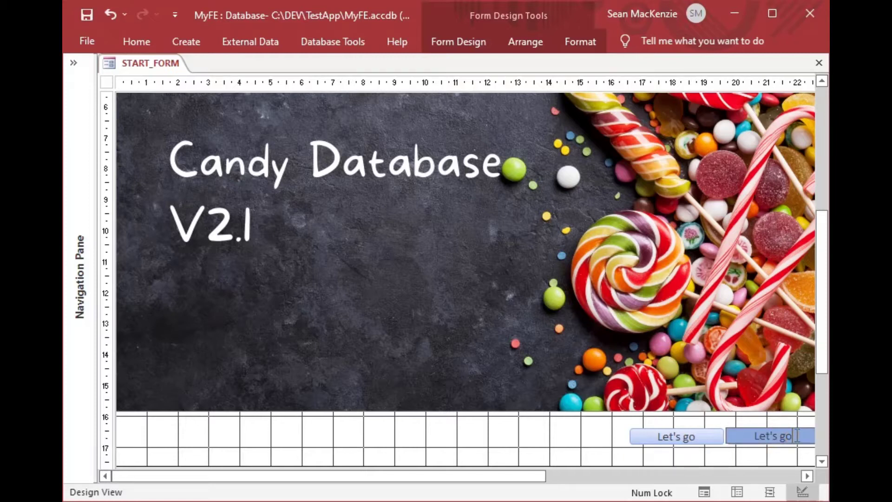
key(BackSpace)
key(BackSpace)
key(BackSpace)
key(BackSpace)
key(BackSpace)
key(BackSpace)
key(BackSpace)
key(BackSpace)
text(Quit)
click(578, 437)
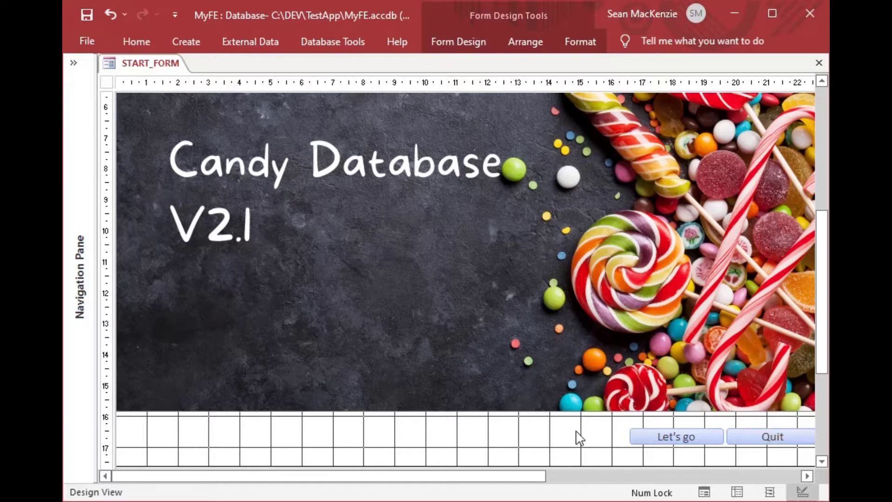
Prefix both captions with & so Q and L become access keys
click(768, 438)
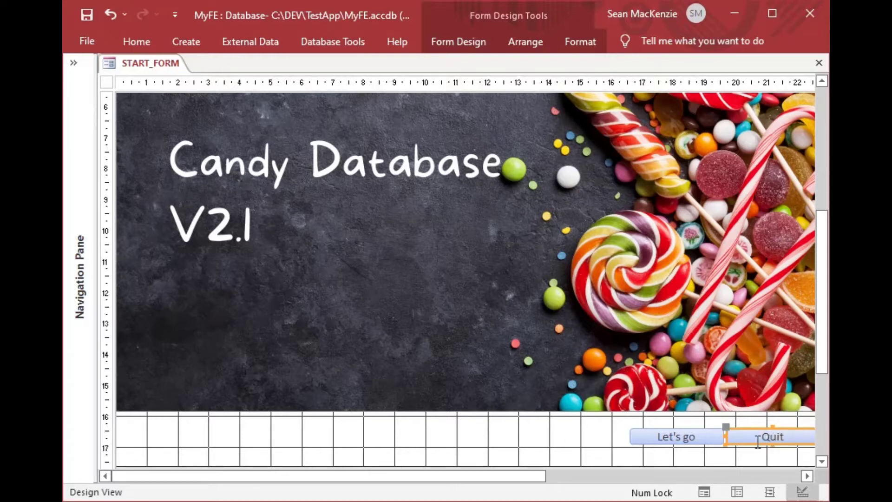
click(762, 437)
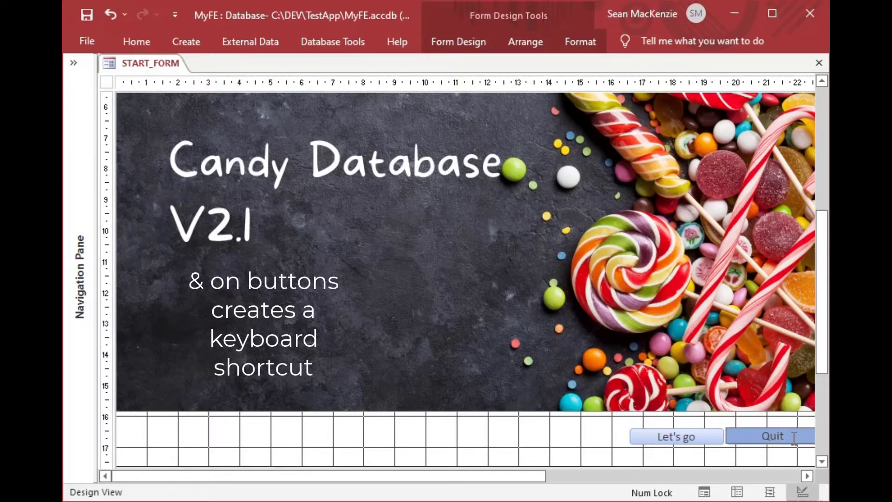
text(&)
click(611, 450)
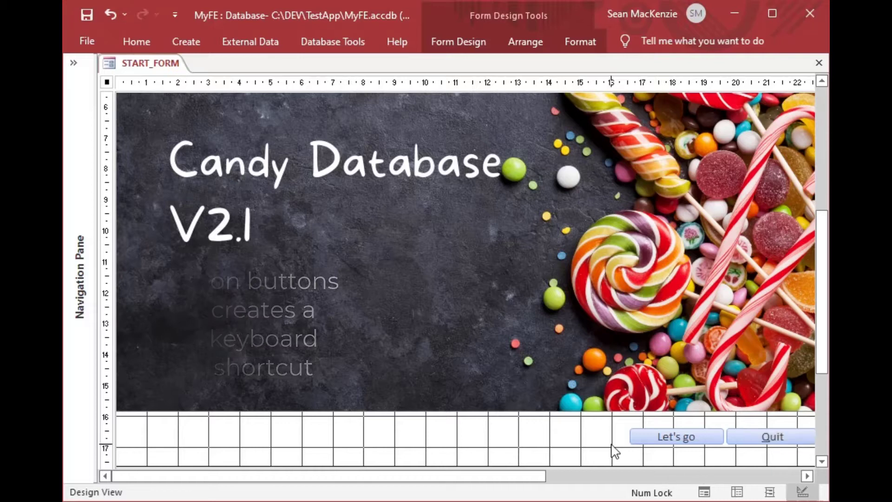
click(659, 435)
click(658, 434)
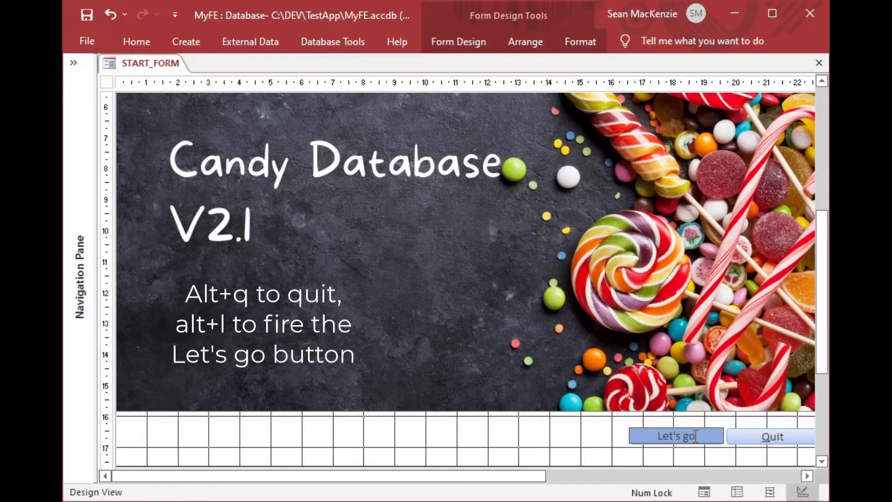
text(&)
click(608, 450)
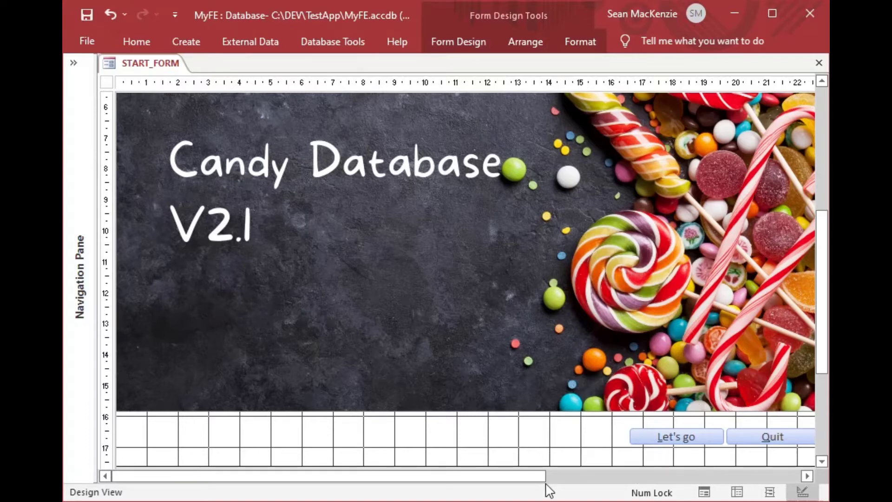
Run START_FORM in Form View to check the banner and Let's go and Quit buttons, then open the File backstage
drag(513, 477, 492, 476)
scroll(497, 274, up, 5)
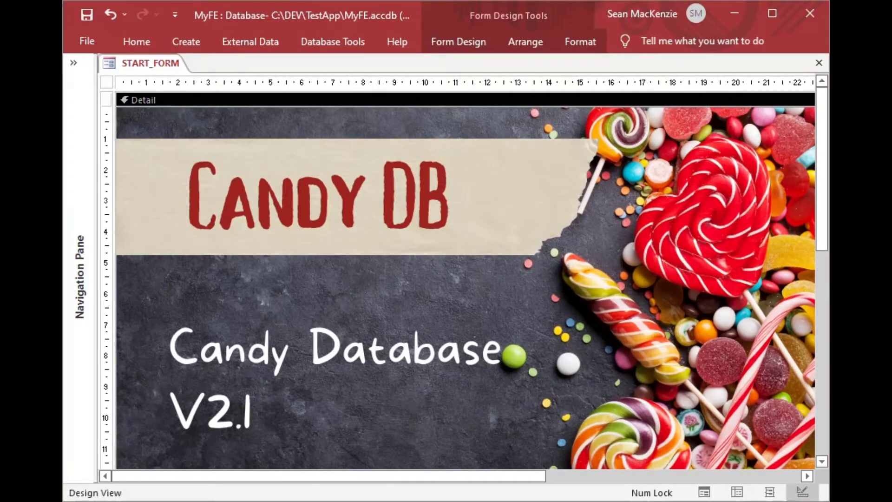
right_click(161, 63)
click(213, 132)
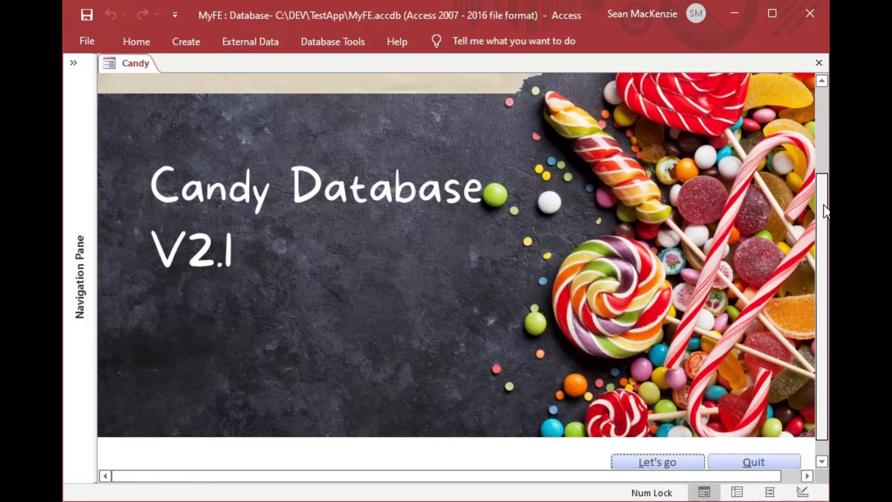
scroll(813, 155, down, 1)
scroll(813, 155, up, 2)
scroll(821, 142, up, 1)
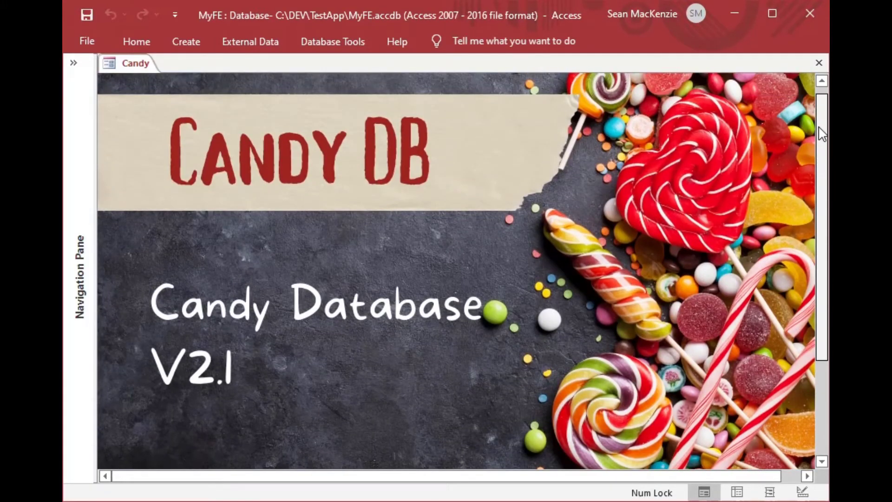
scroll(334, 331, down, 2)
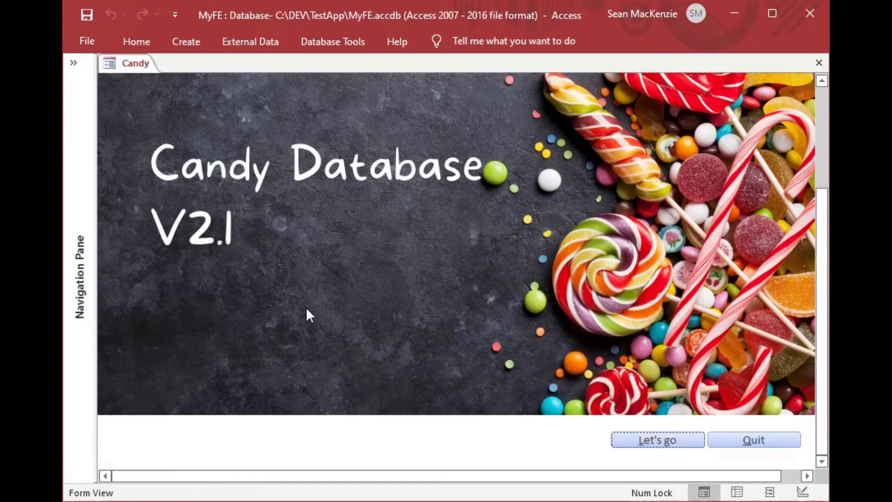
drag(823, 334, 827, 236)
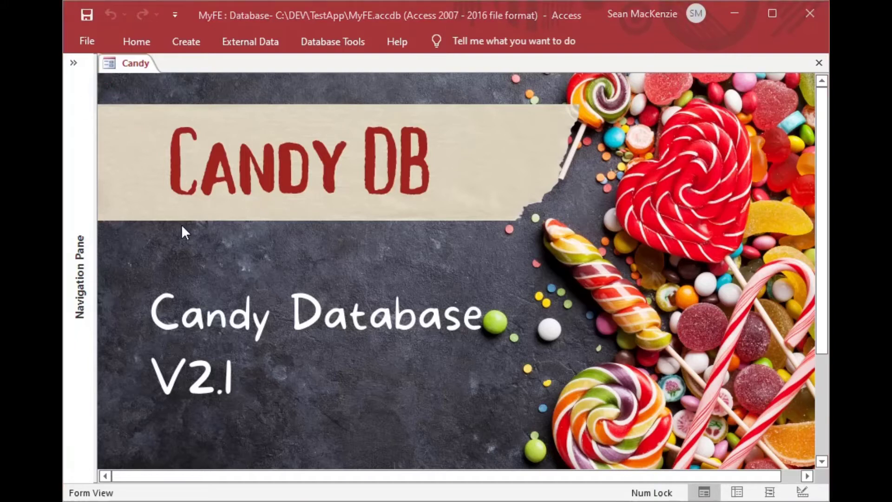
click(78, 40)
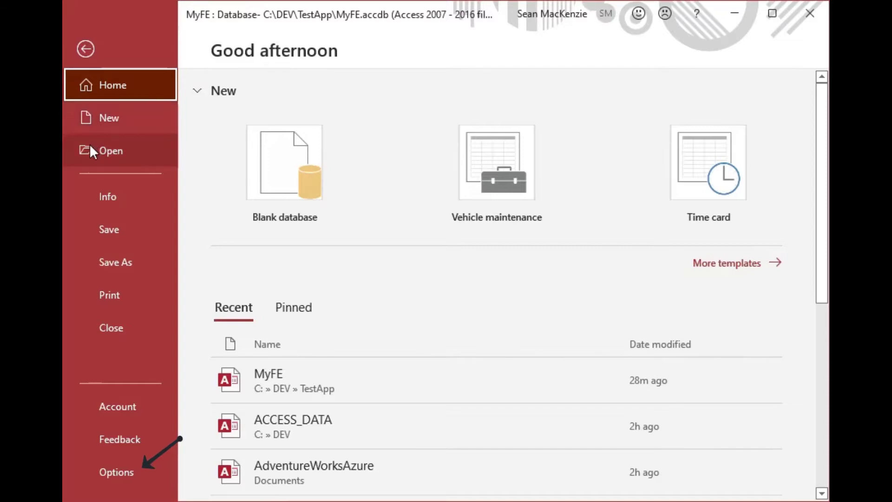
Open Access Options from the backstage and view its General settings
click(119, 476)
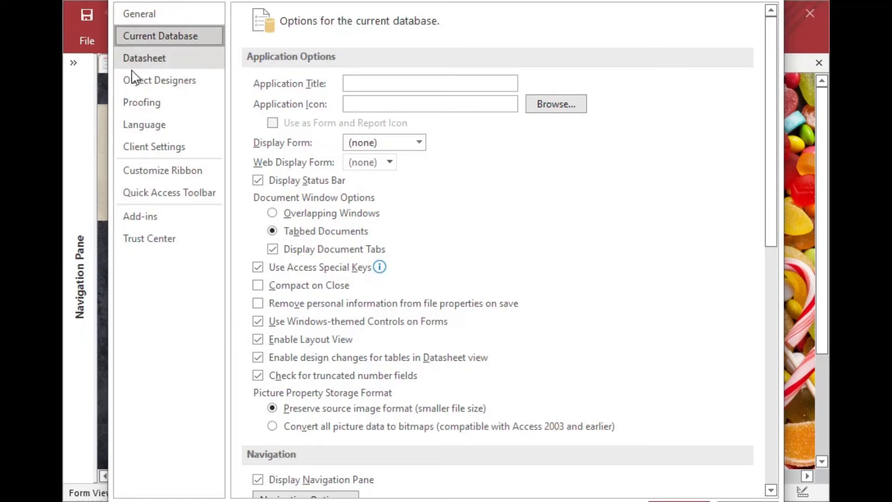
click(138, 16)
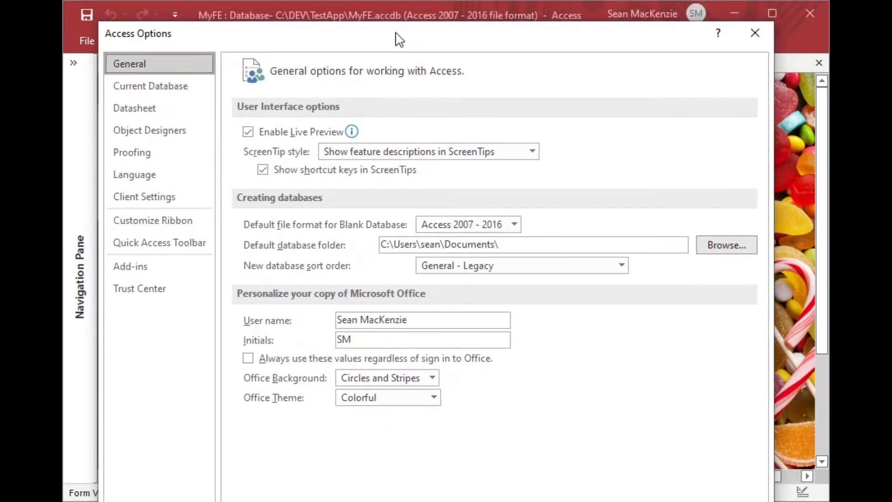
drag(399, 40, 420, 0)
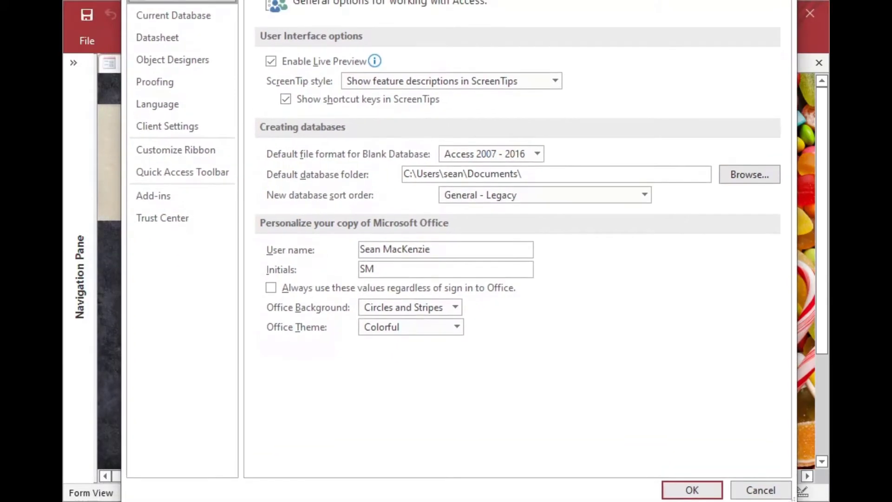
Set the application title to CANDY DATABASE V2.1 and the startup display form to START_FORM
click(190, 12)
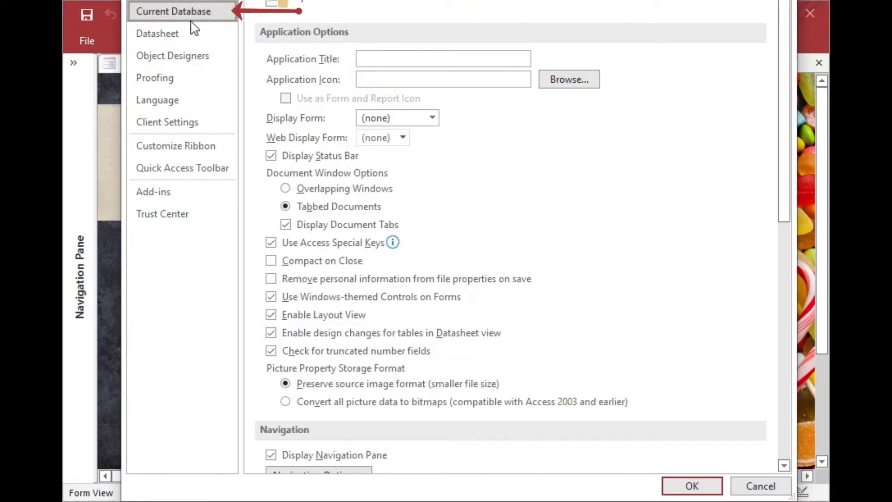
click(432, 59)
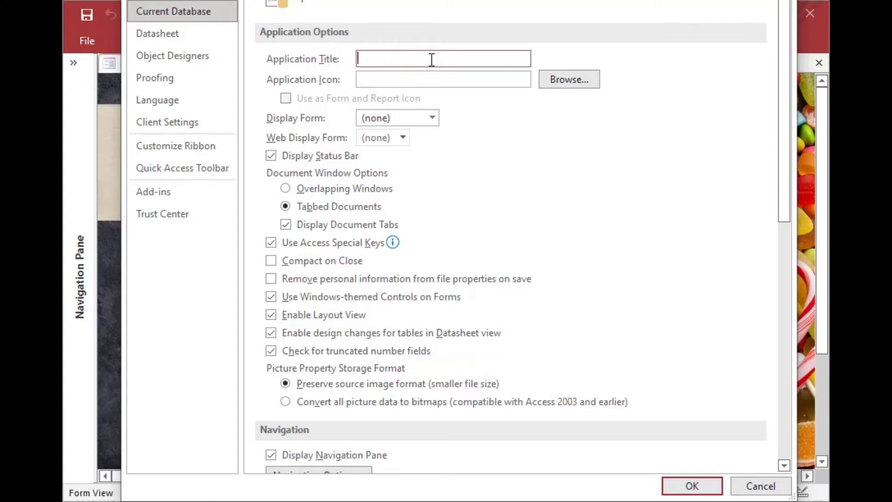
text(DA)
key(BackSpace)
key(BackSpace)
text(CANDY DATABASE V2.1)
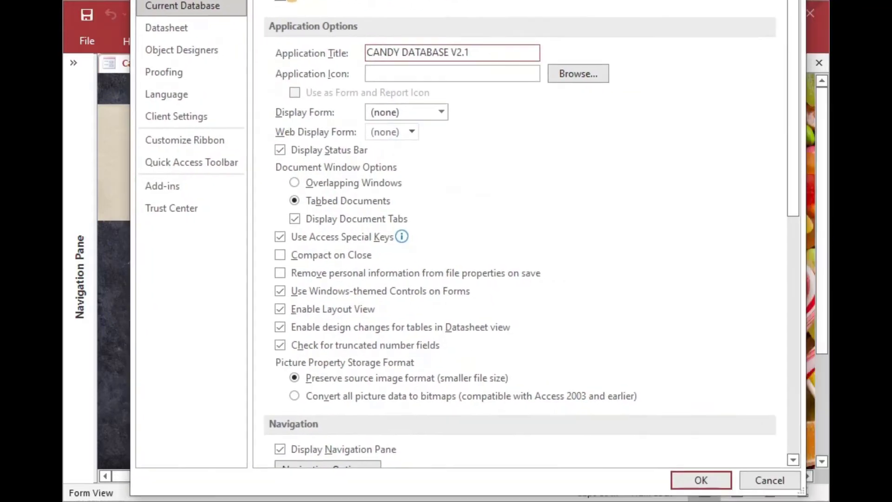
click(431, 73)
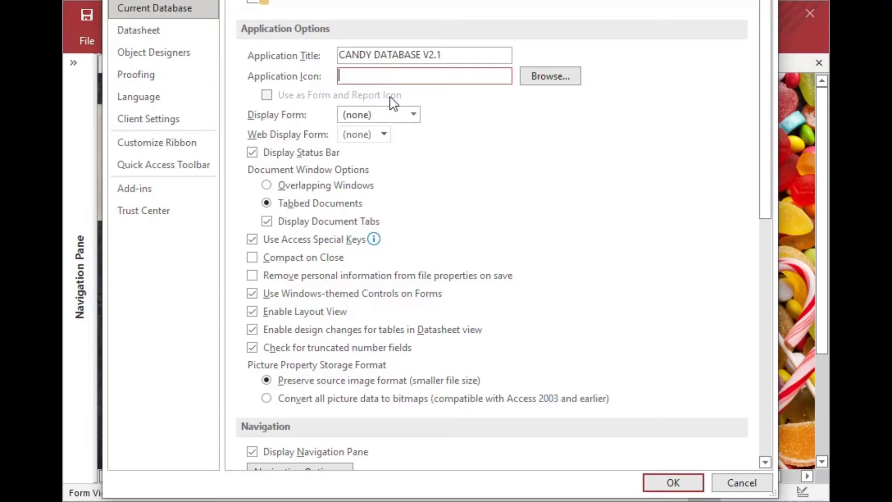
click(413, 114)
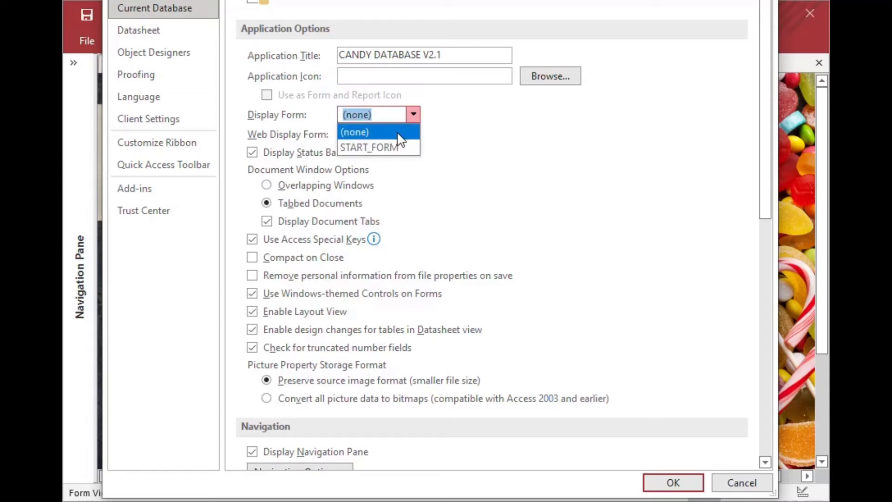
click(394, 147)
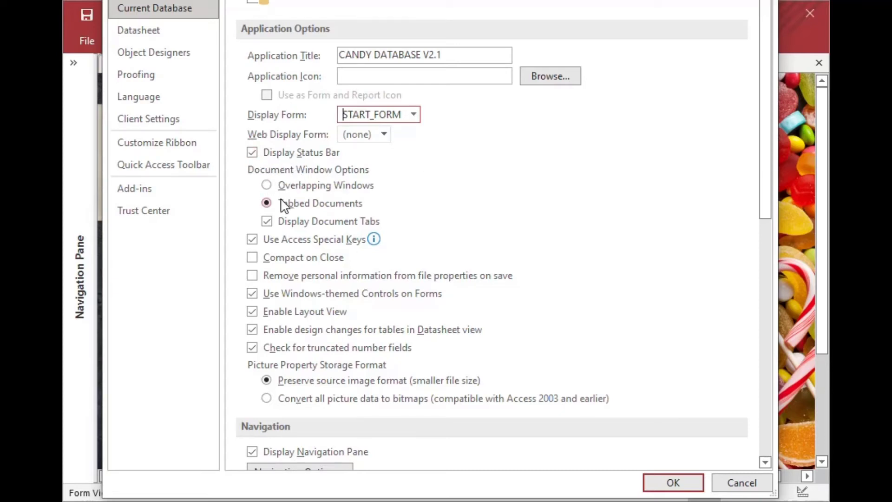
Uncheck Display Status Bar and switch the document window option to Overlapping Windows
click(252, 154)
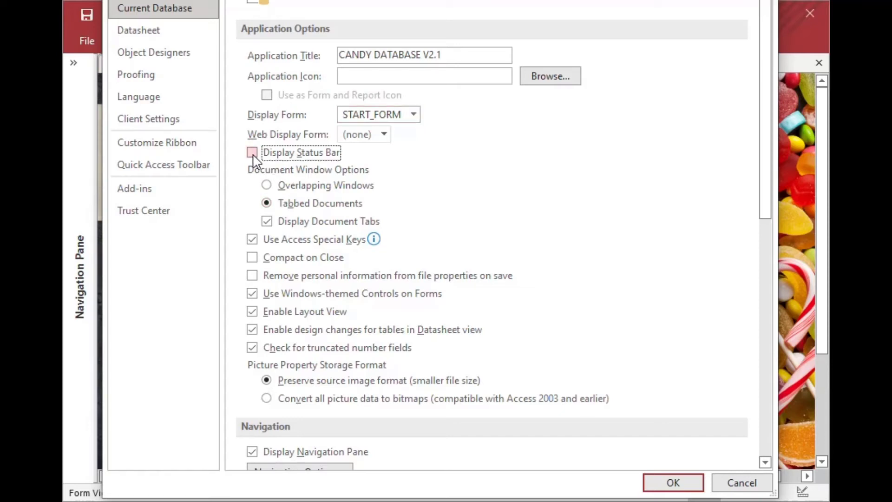
click(268, 186)
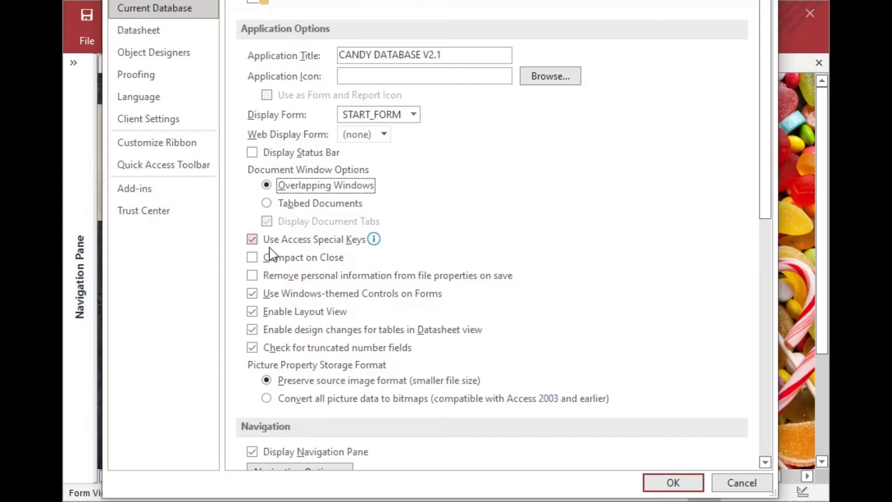
mouse_move(374, 239)
scroll(453, 370, down, 4)
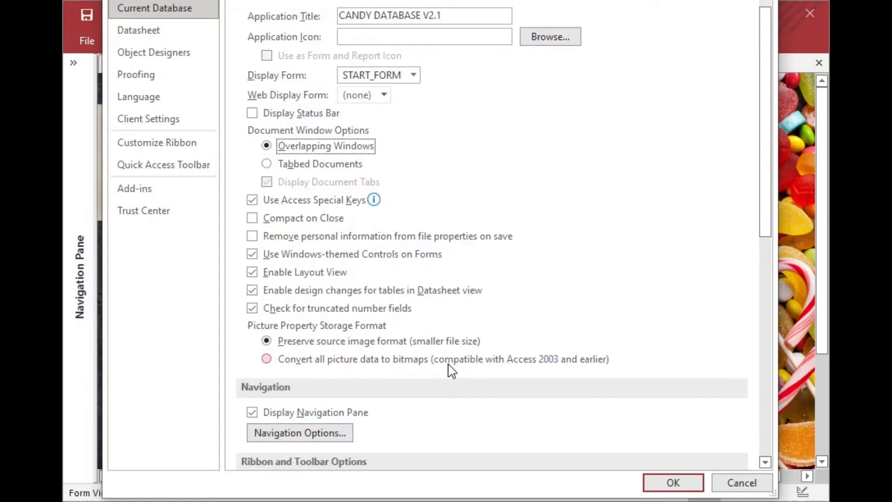
scroll(450, 371, down, 2)
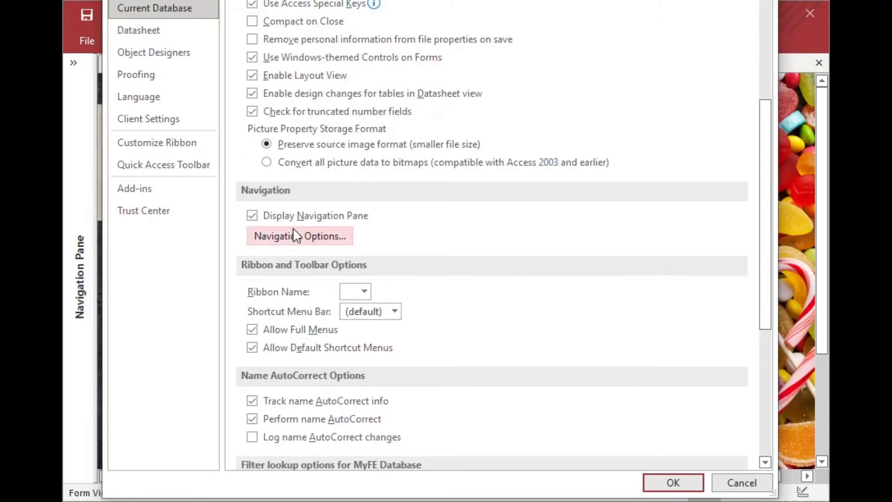
Hide the Navigation Pane, leaving the ribbon choice unchanged
click(253, 216)
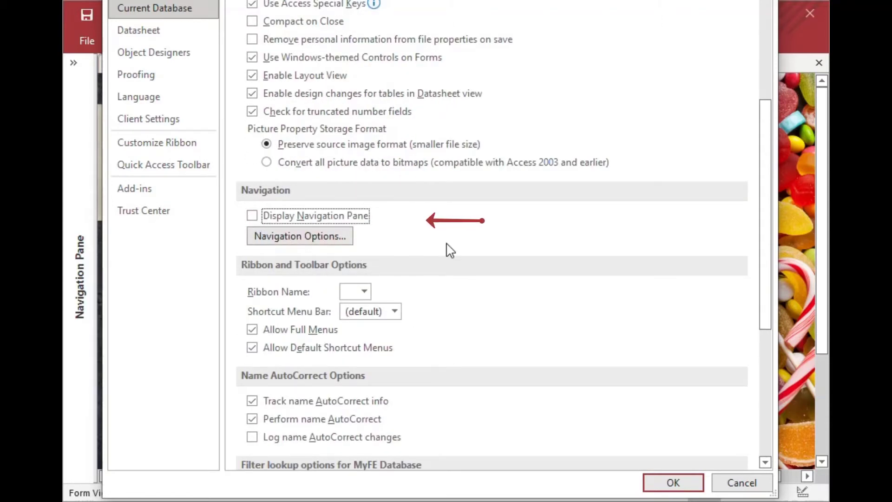
scroll(448, 253, down, 1)
scroll(448, 259, down, 1)
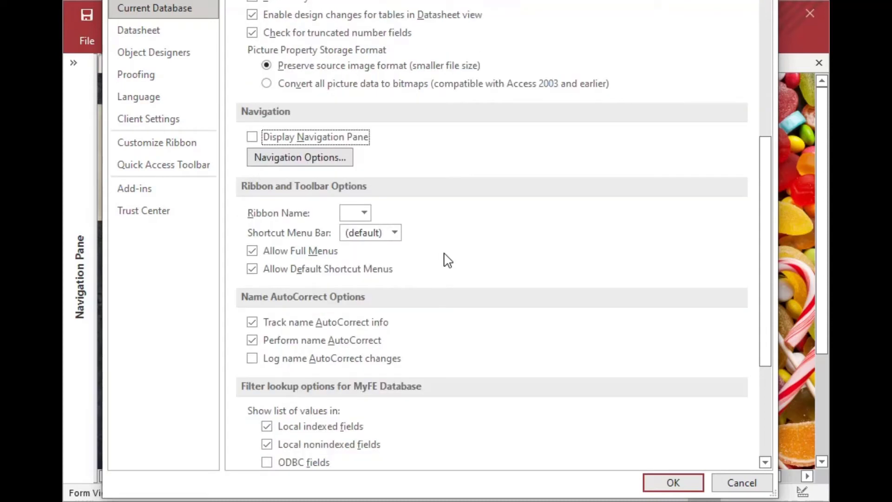
click(363, 212)
click(362, 212)
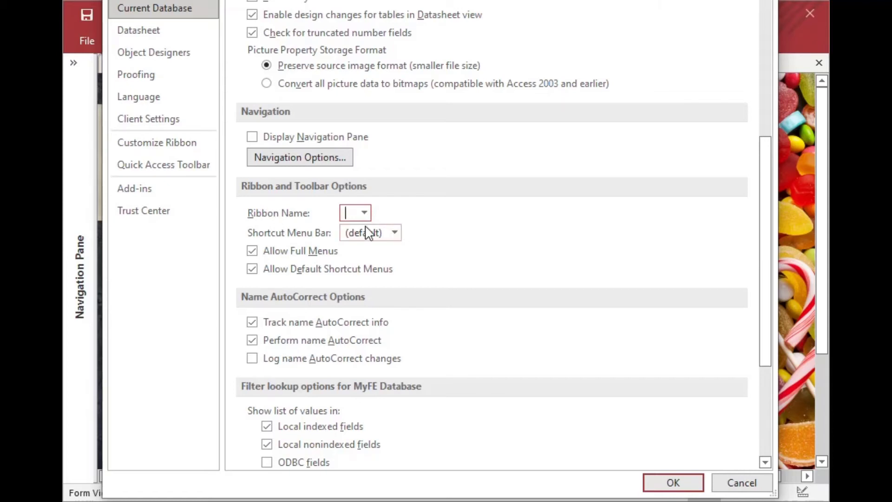
Uncheck Allow Full Menus and Allow Default Shortcut Menus
click(252, 251)
click(253, 270)
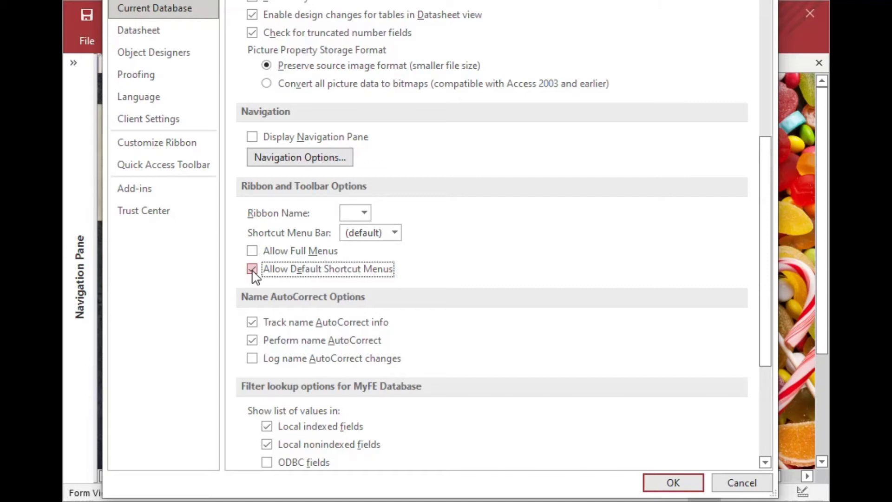
scroll(493, 278, down, 2)
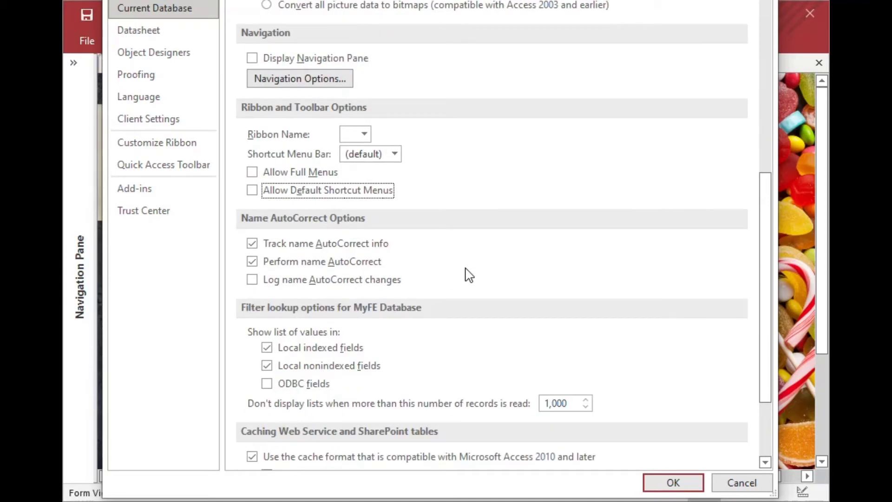
scroll(459, 276, down, 1)
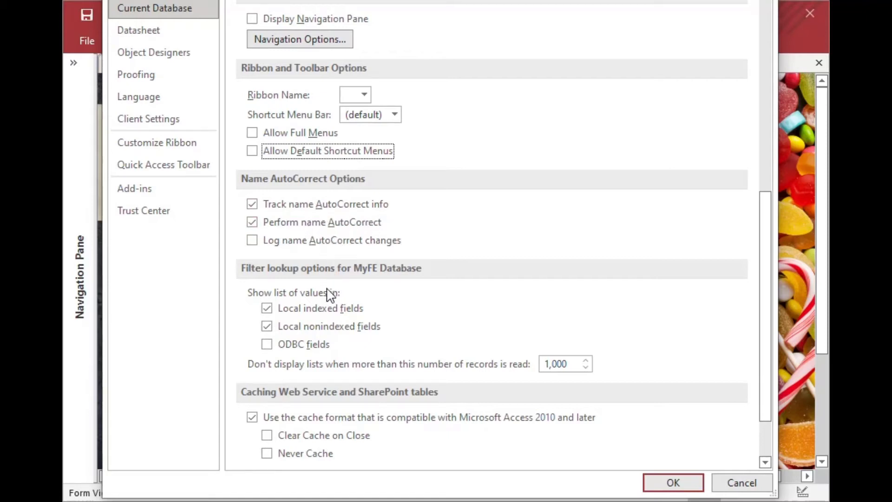
scroll(435, 339, down, 2)
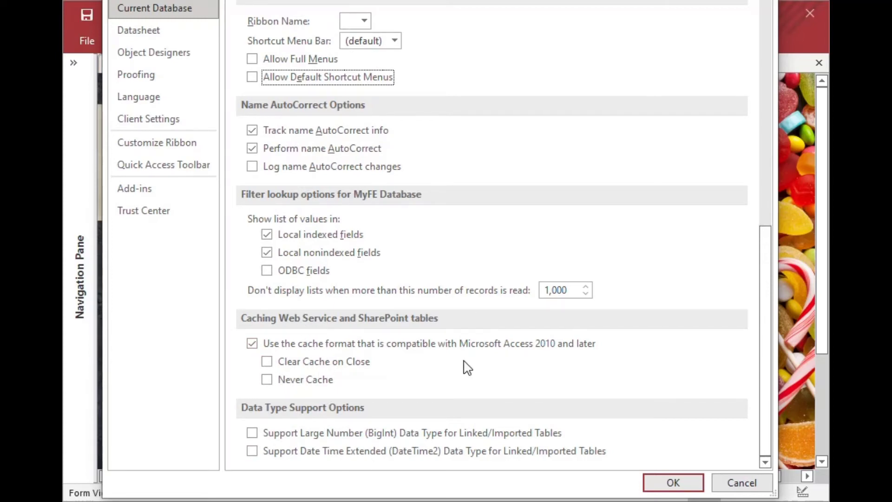
Apply the Access options, acknowledge the reopen-required notice, and close the Candy form
click(673, 474)
click(672, 484)
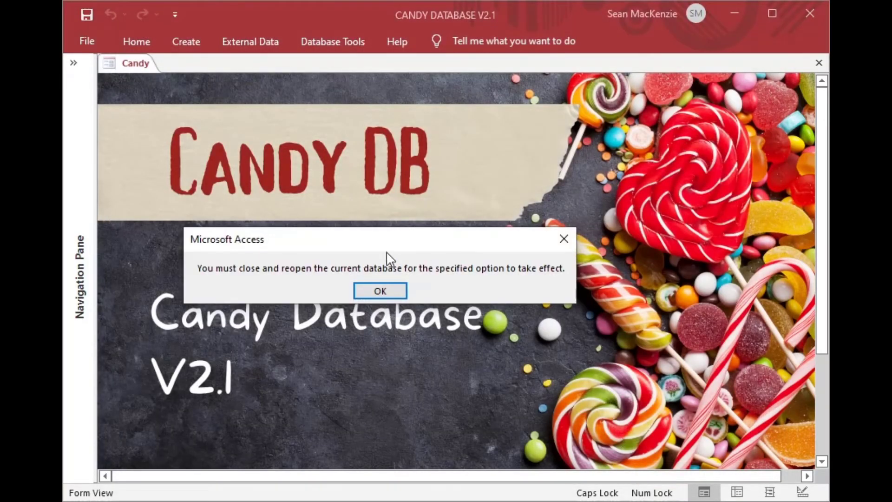
click(383, 291)
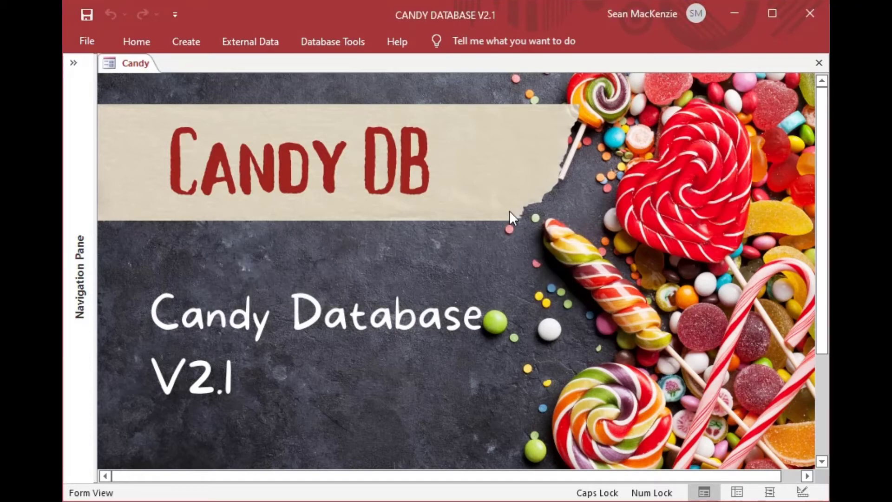
click(819, 63)
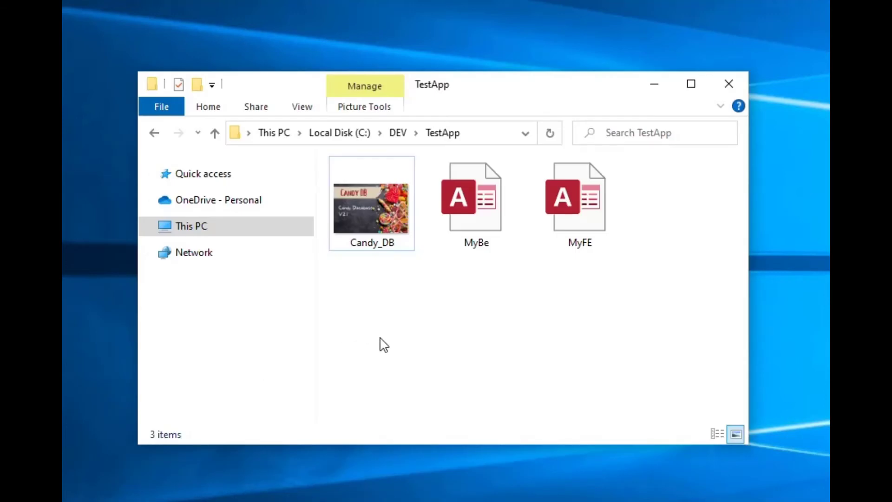
Reopen the MyFE database from the TestApp folder
double_click(585, 197)
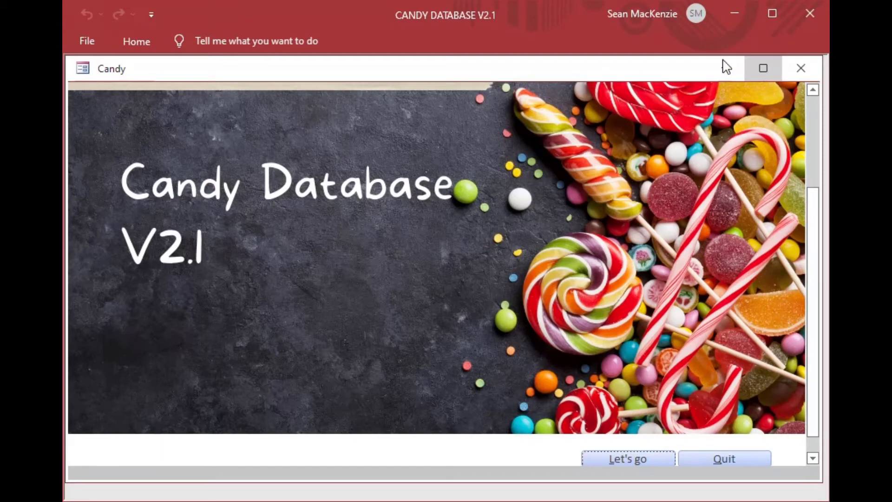
Maximize the Candy start form and check which File commands remain available
click(764, 68)
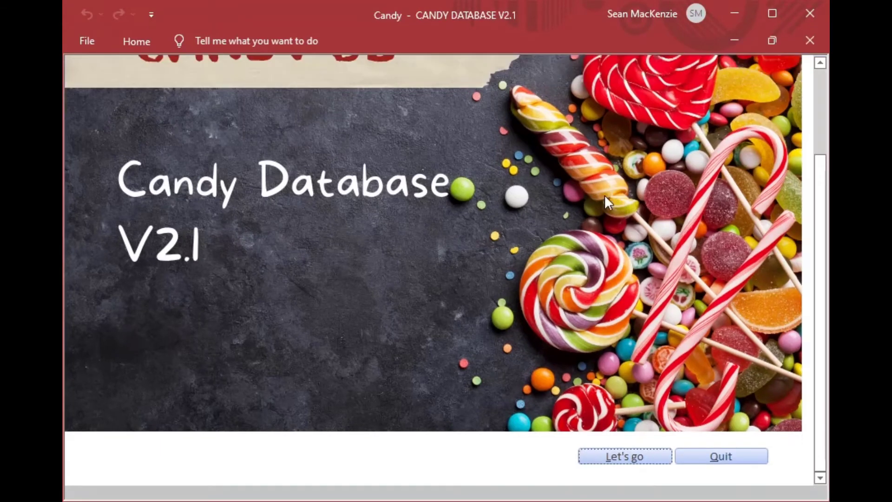
scroll(599, 192, up, 2)
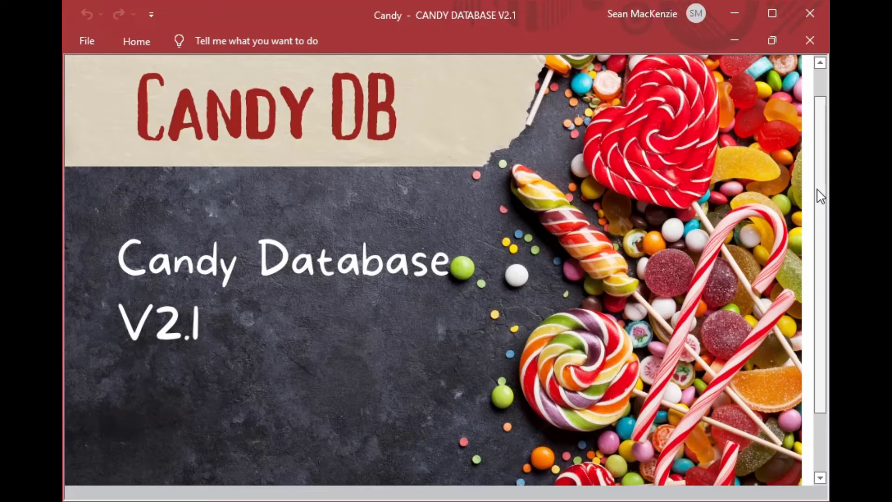
drag(821, 195, 816, 162)
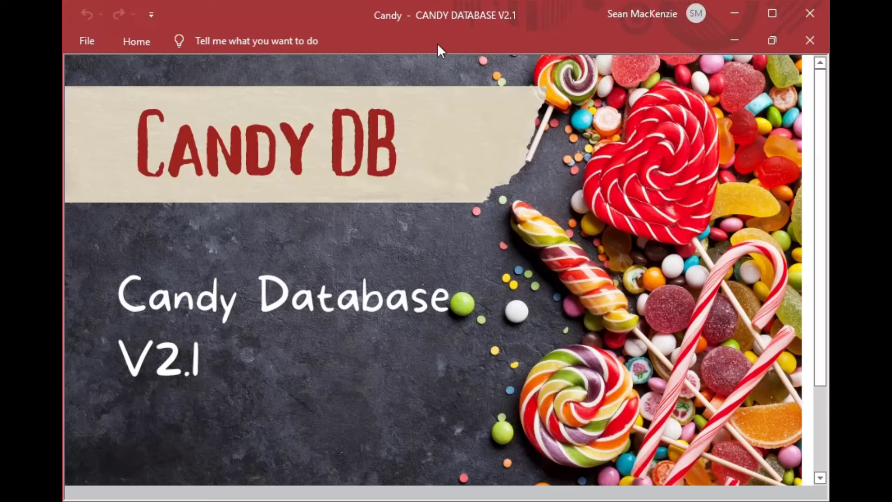
click(86, 42)
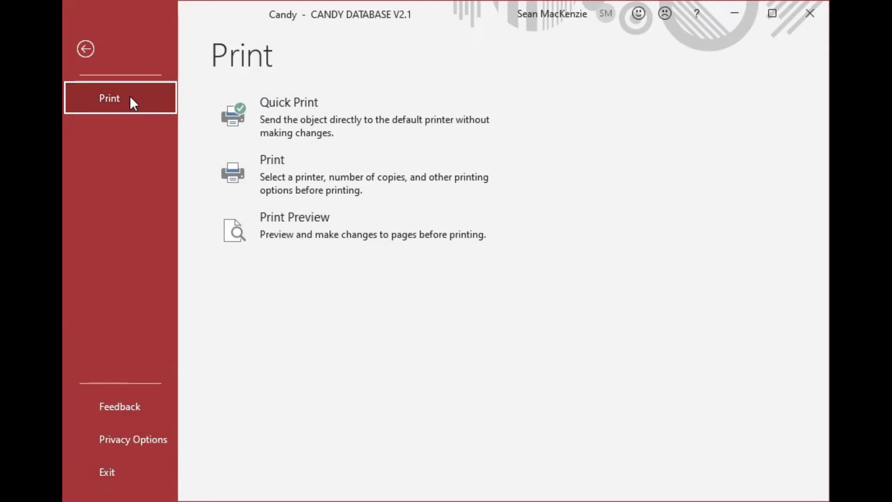
click(85, 49)
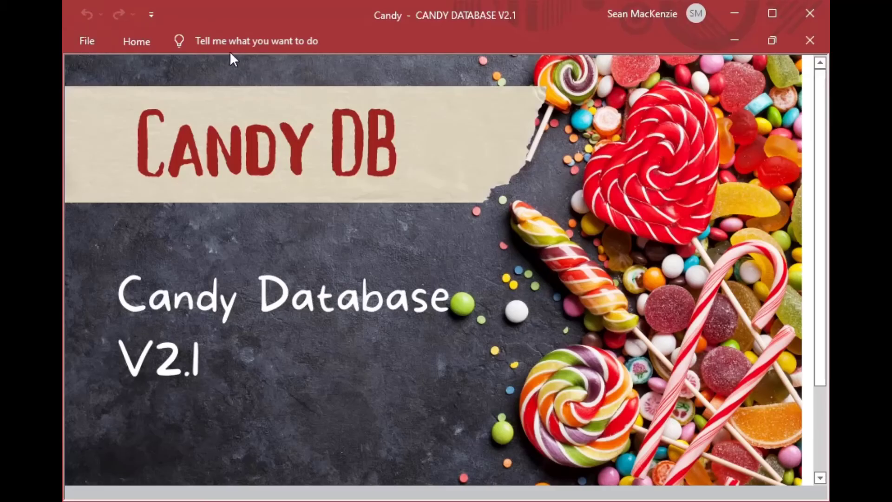
Collapse the Home ribbon so only the tab names show
click(143, 43)
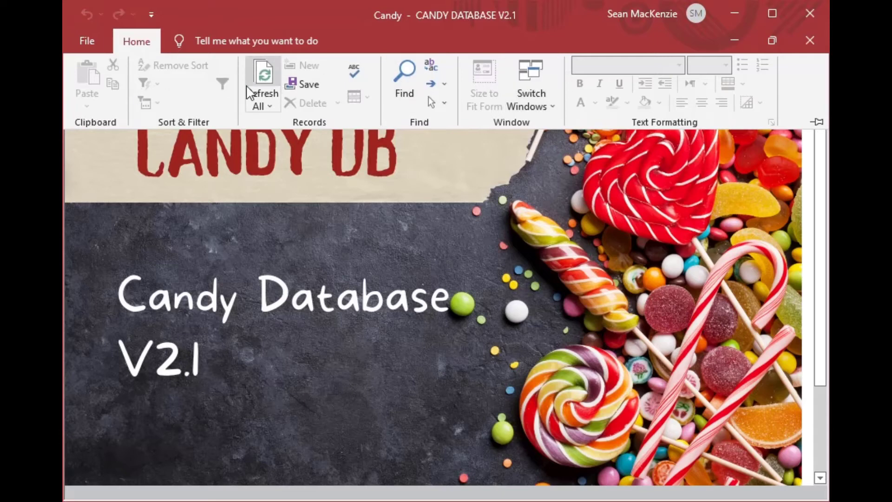
double_click(137, 43)
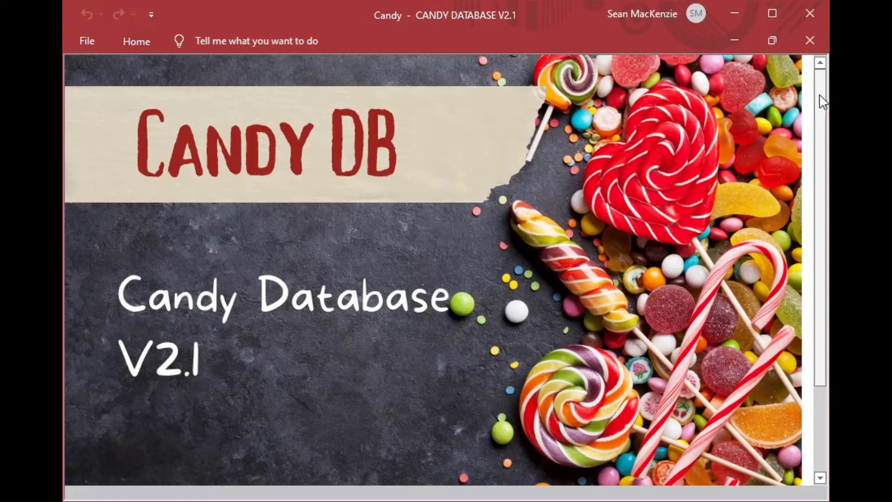
drag(820, 120, 826, 204)
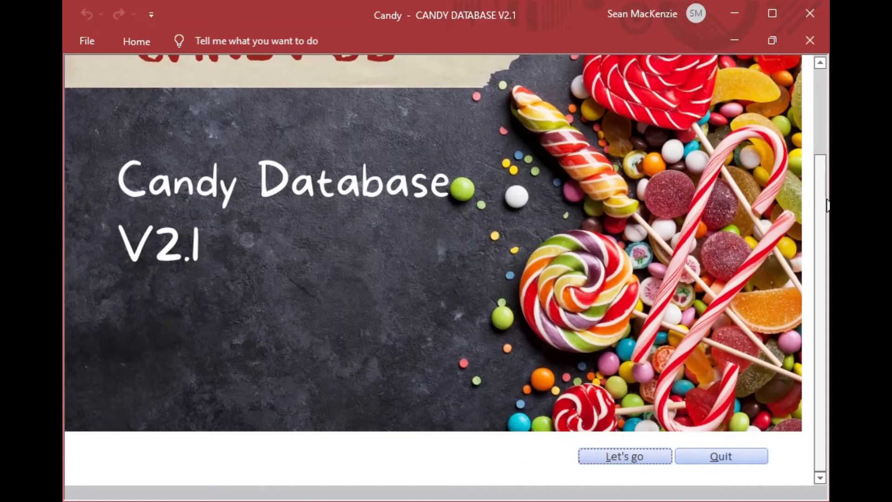
drag(824, 209, 820, 110)
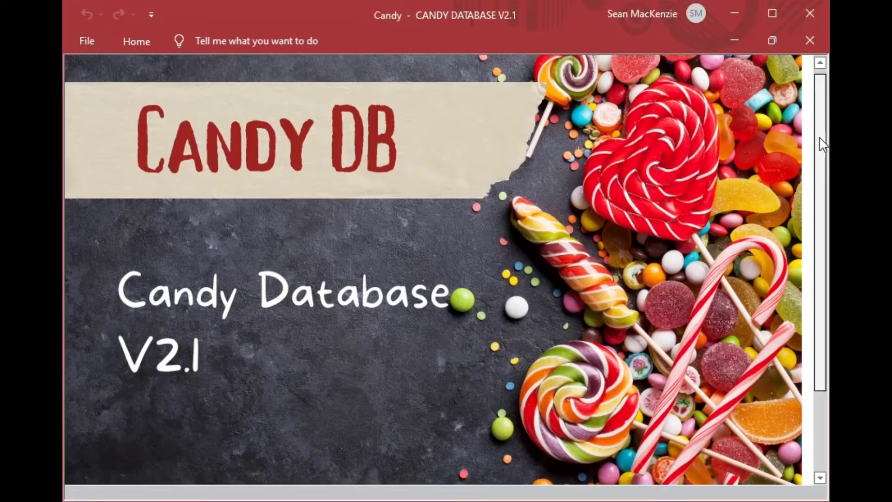
drag(820, 137, 827, 241)
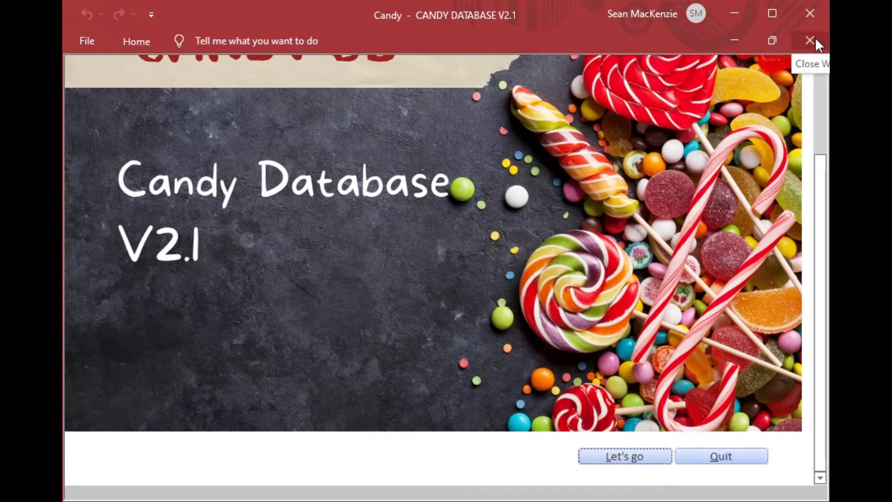
Close Access and select the MyFE database file in File Explorer
click(810, 14)
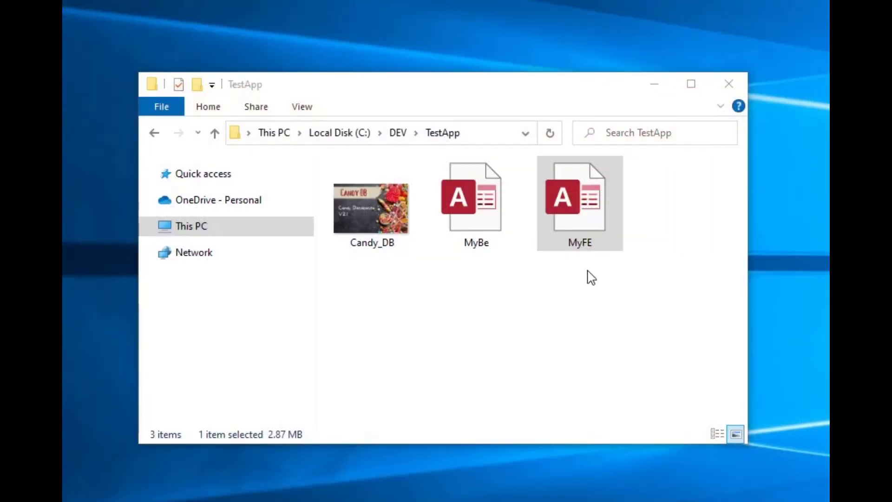
click(586, 209)
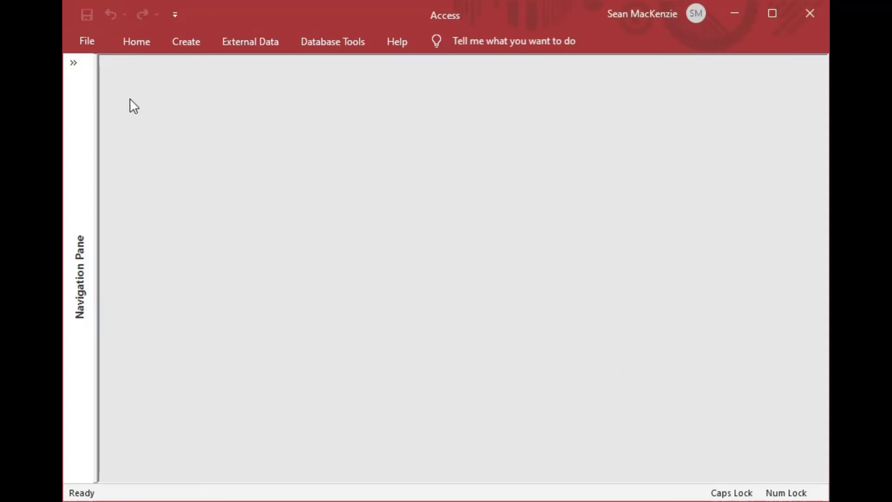
Open START_FORM in Design View from the Navigation Pane
click(74, 63)
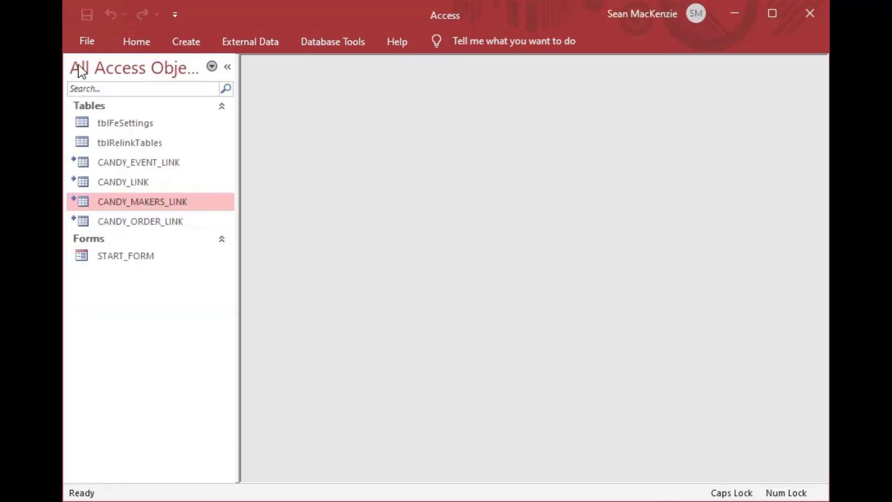
right_click(119, 256)
click(169, 309)
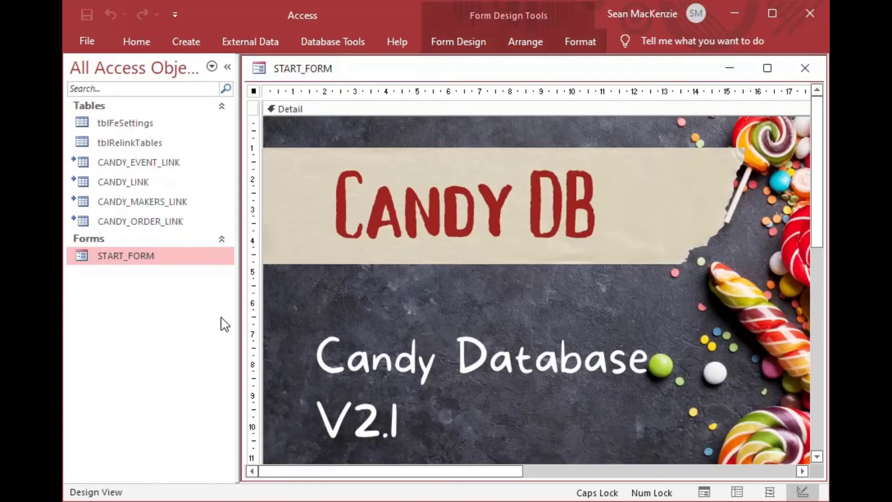
drag(461, 468, 612, 472)
drag(816, 232, 572, 261)
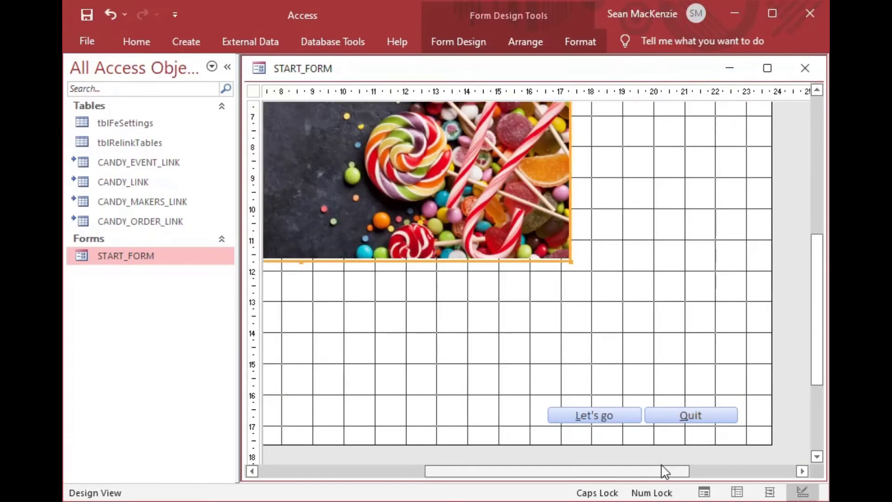
Move the Let's go and Quit buttons below the image and shrink the form to fit
drag(580, 375, 519, 274)
drag(641, 471, 663, 470)
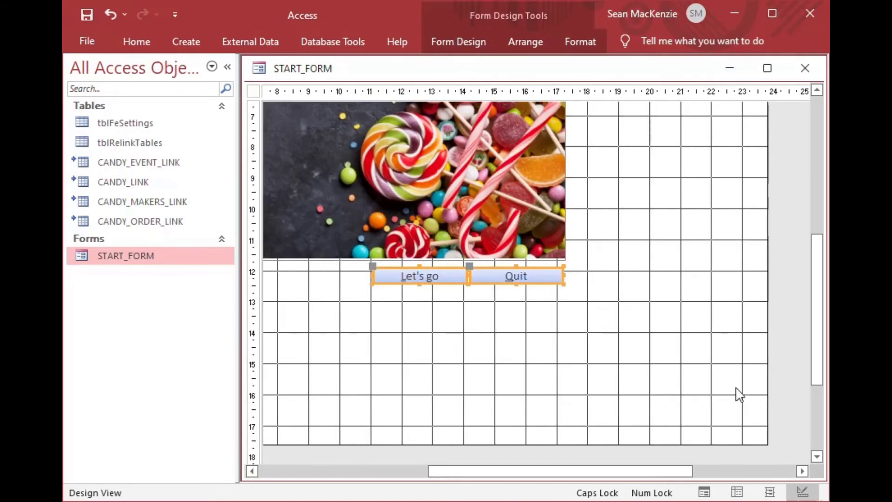
drag(767, 368, 551, 367)
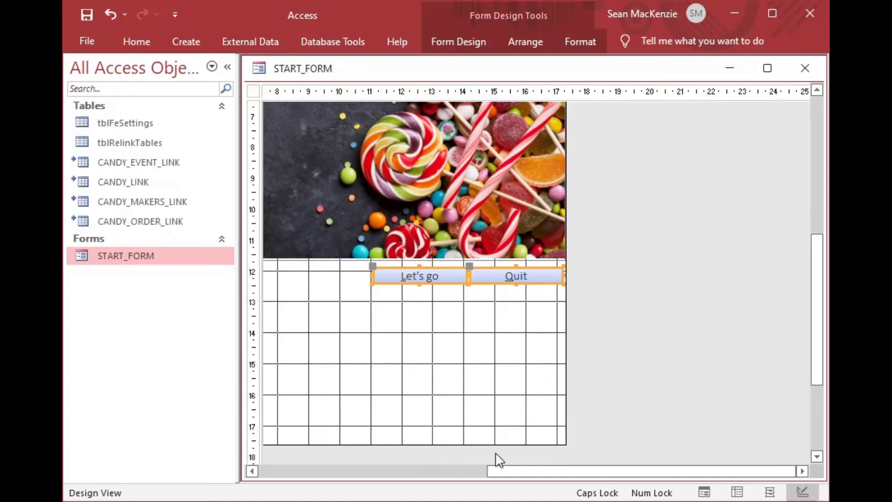
drag(486, 445, 462, 288)
drag(641, 472, 278, 474)
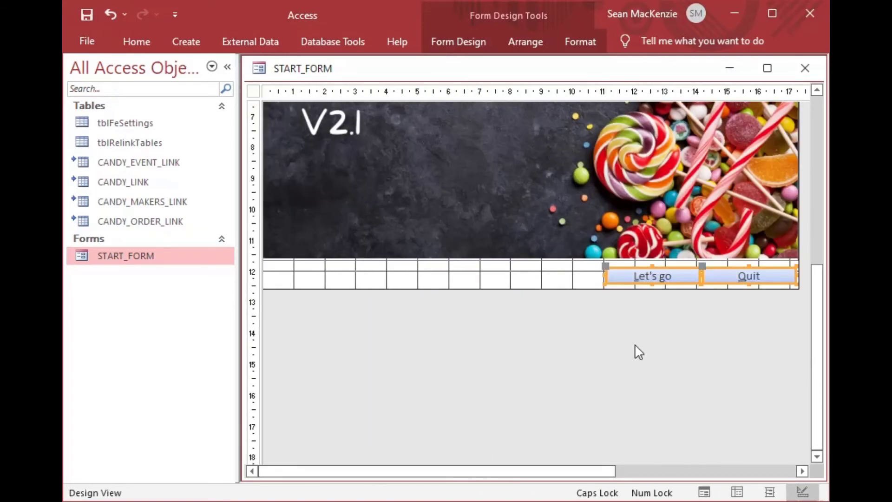
scroll(634, 344, up, 5)
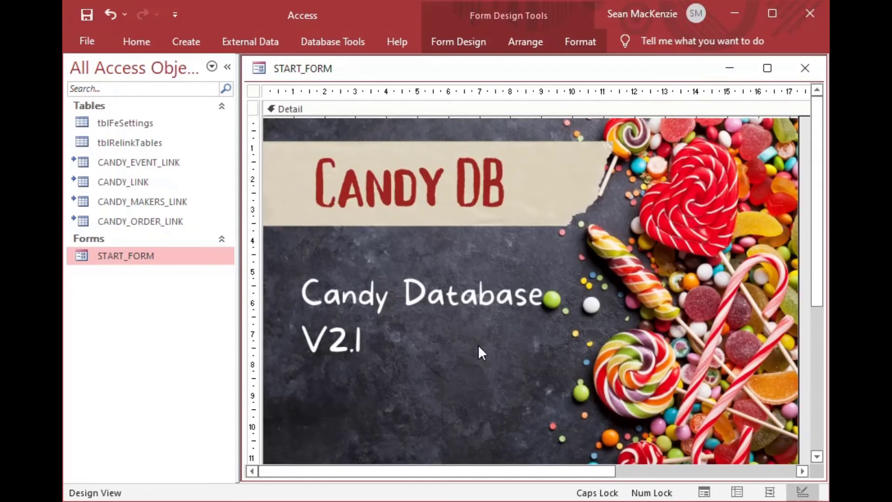
scroll(538, 261, down, 3)
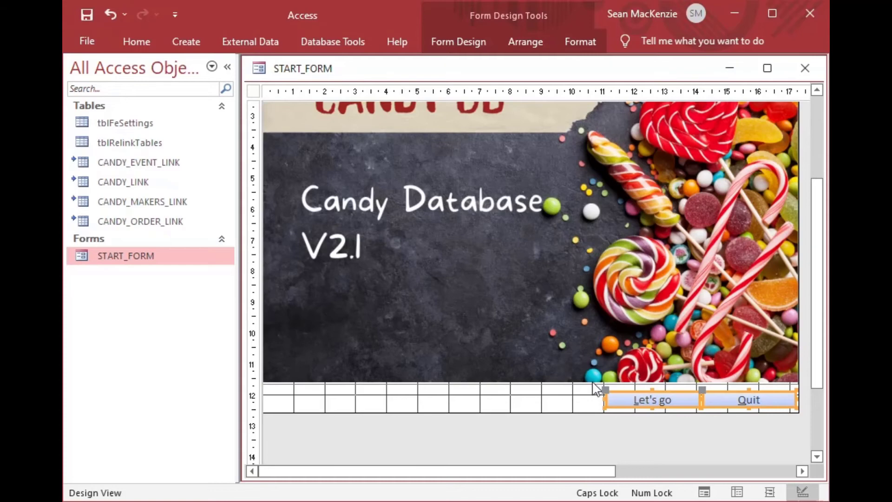
click(576, 357)
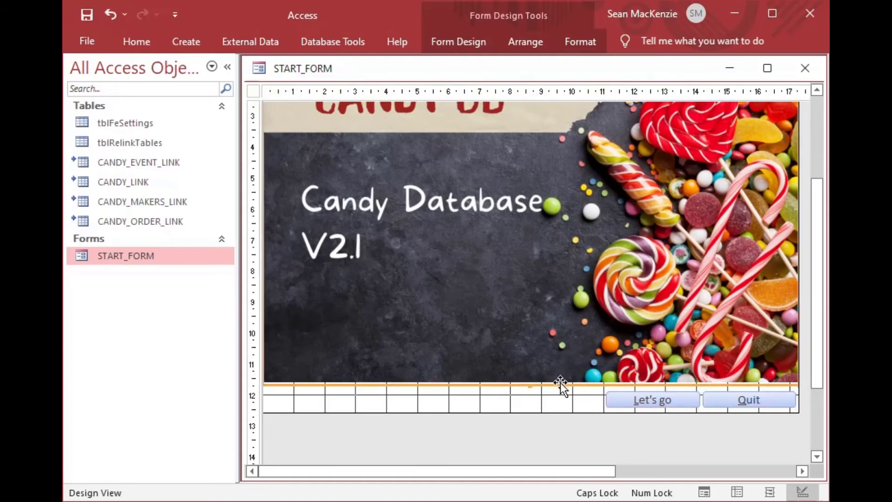
drag(529, 385, 531, 380)
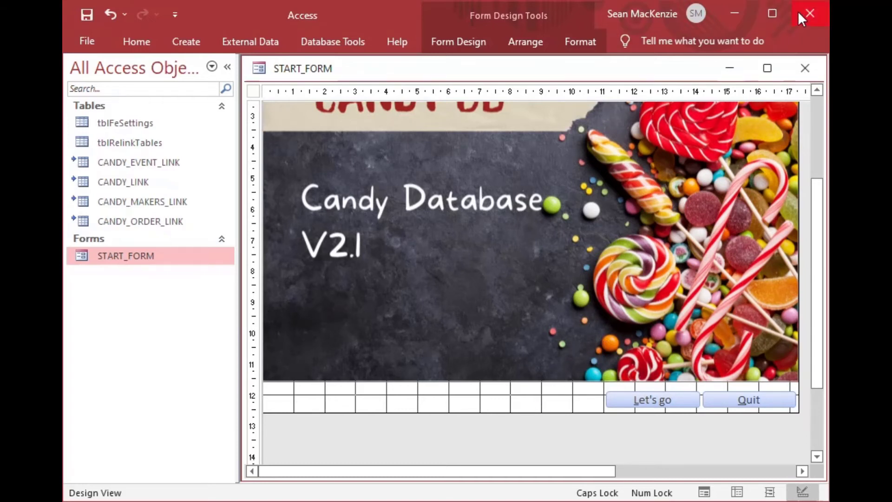
Rename the Quit button from Command2 to cmdClose and start its On Click event builder
right_click(745, 405)
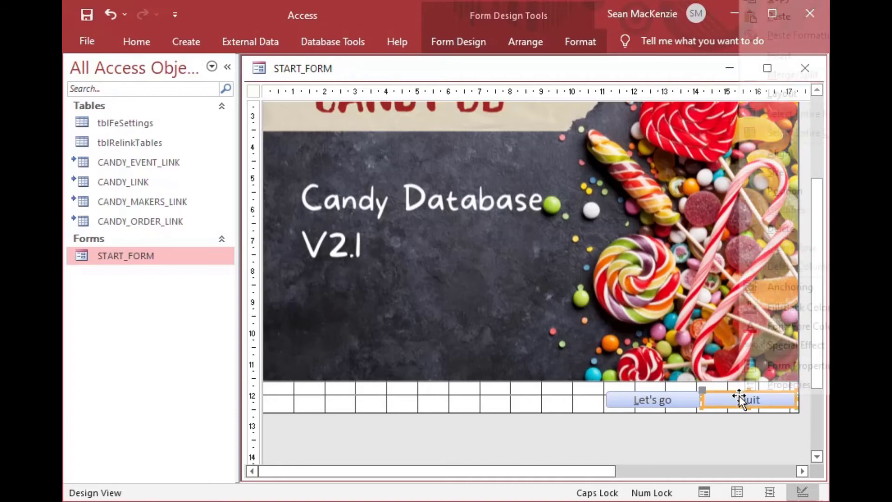
click(753, 385)
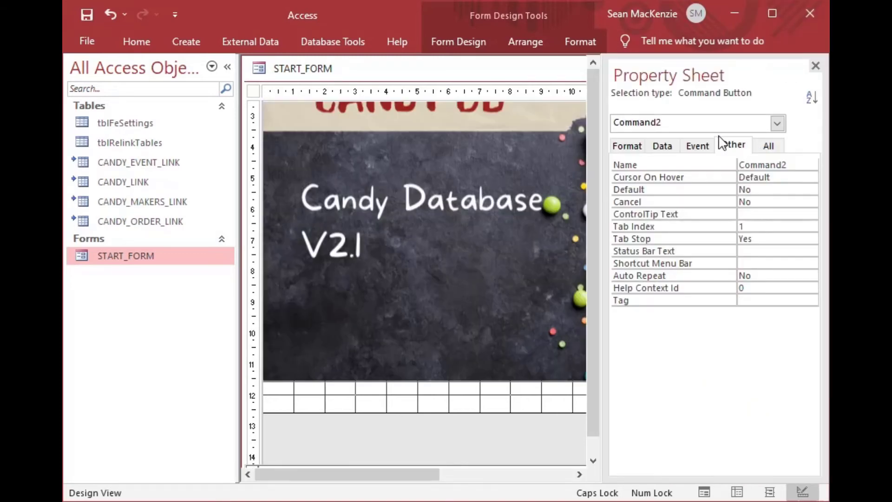
click(776, 123)
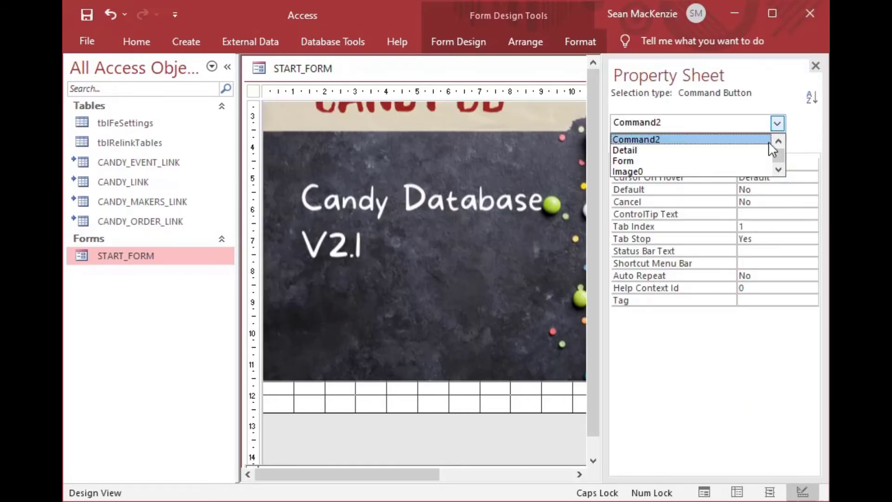
click(800, 160)
click(804, 163)
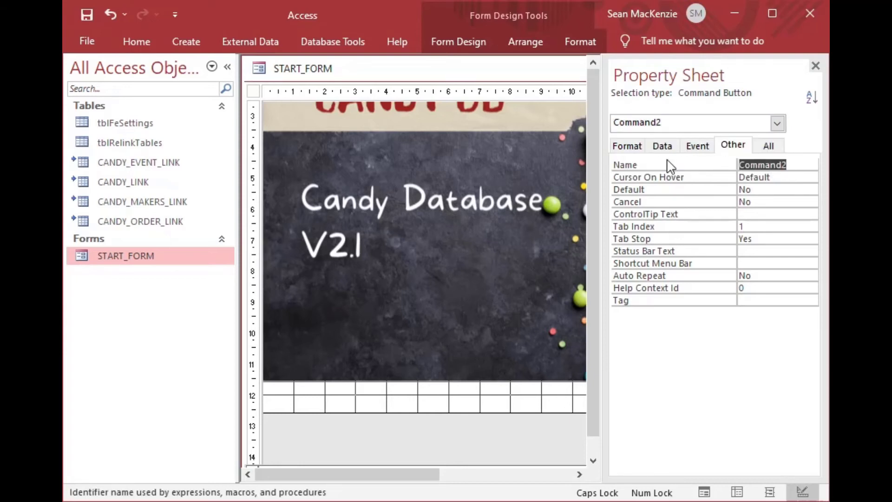
text(Cmd)
key(BackSpace)
key(BackSpace)
key(BackSpace)
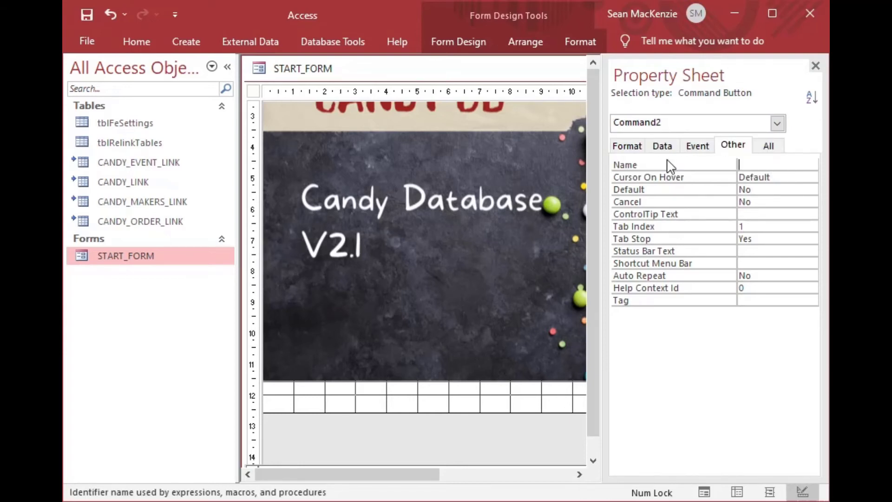
text(cmdClose)
key(Return)
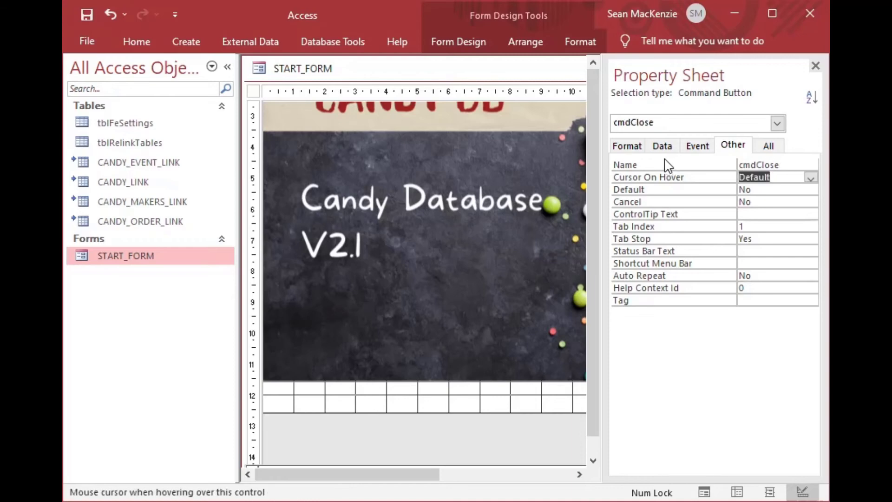
click(702, 146)
click(811, 165)
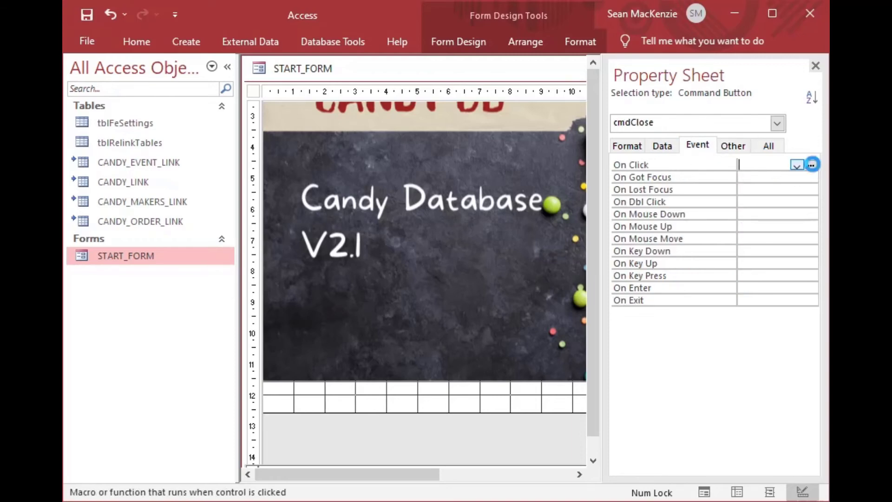
Write DoCmd.Quit in the cmdClose_Click code, then return to Access and close the Property Sheet
double_click(394, 150)
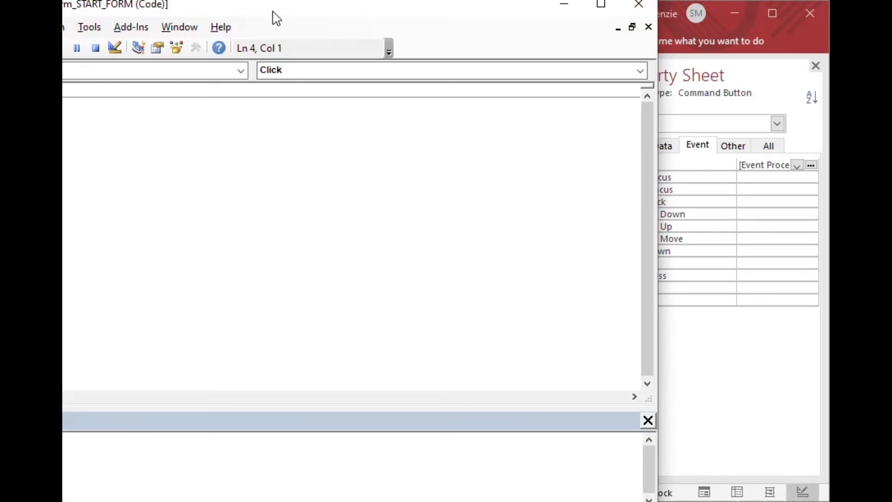
drag(273, 16, 493, 29)
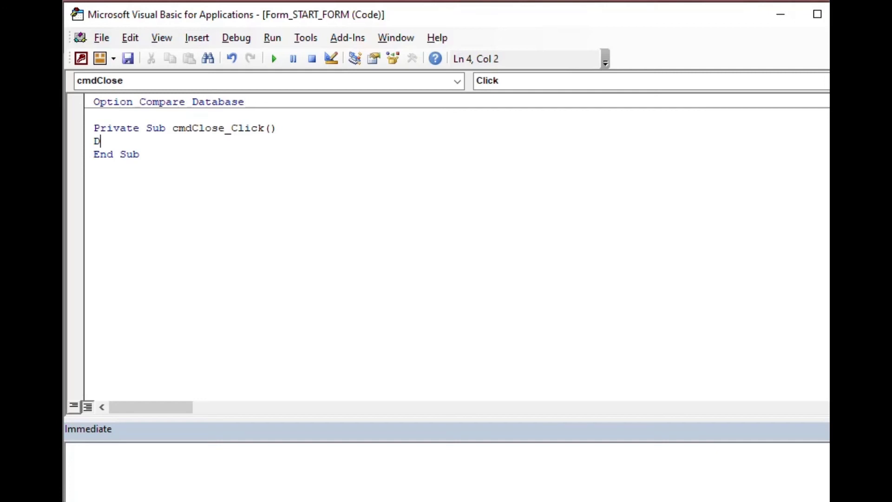
text(DoCmd.qu)
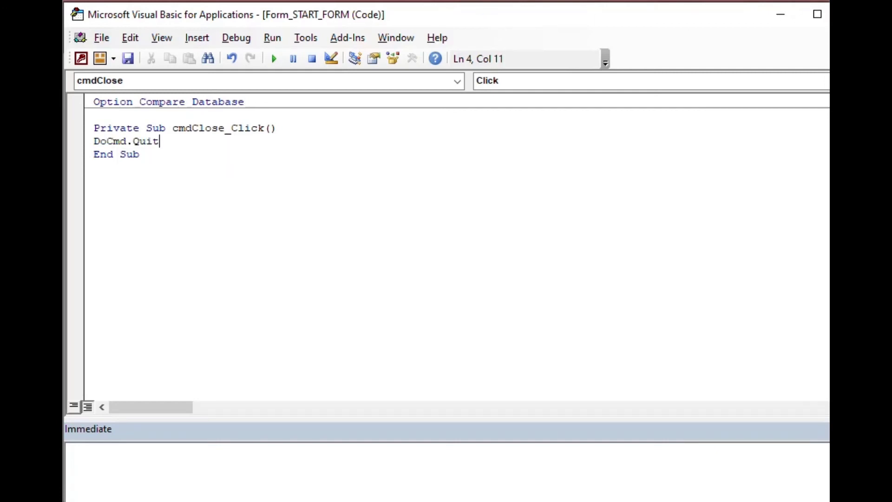
key(alt+F11)
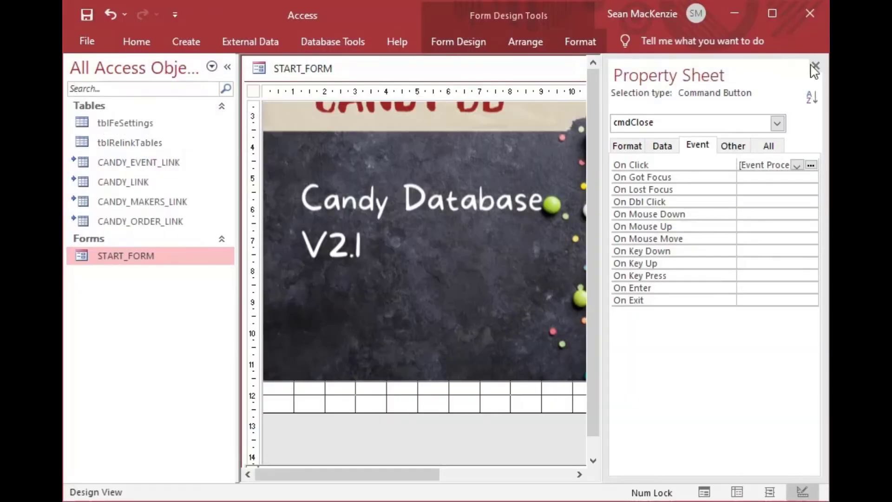
click(813, 66)
Close START_FORM design and Access, reopen MyFE, then close the Candy form and Access
click(814, 65)
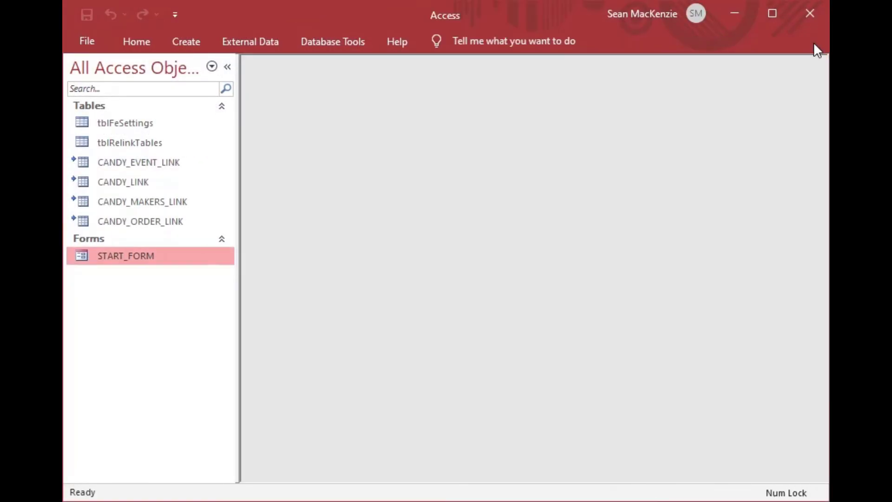
click(810, 14)
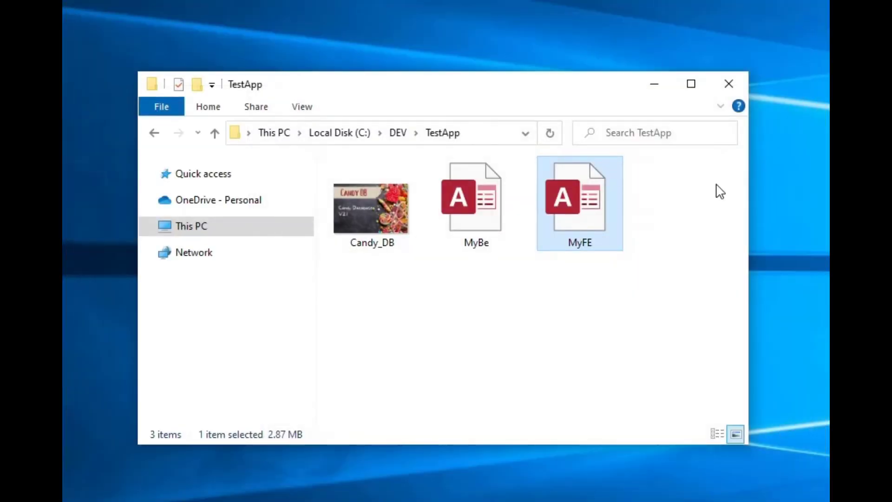
double_click(593, 209)
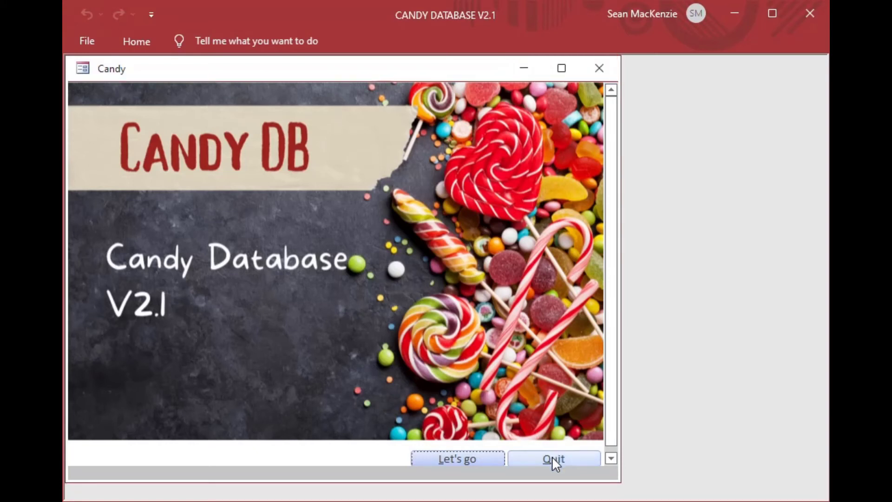
click(602, 68)
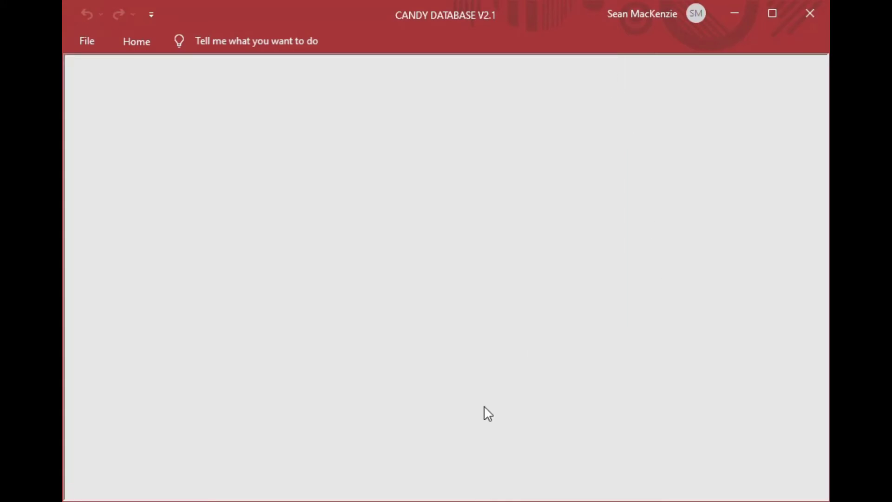
click(811, 14)
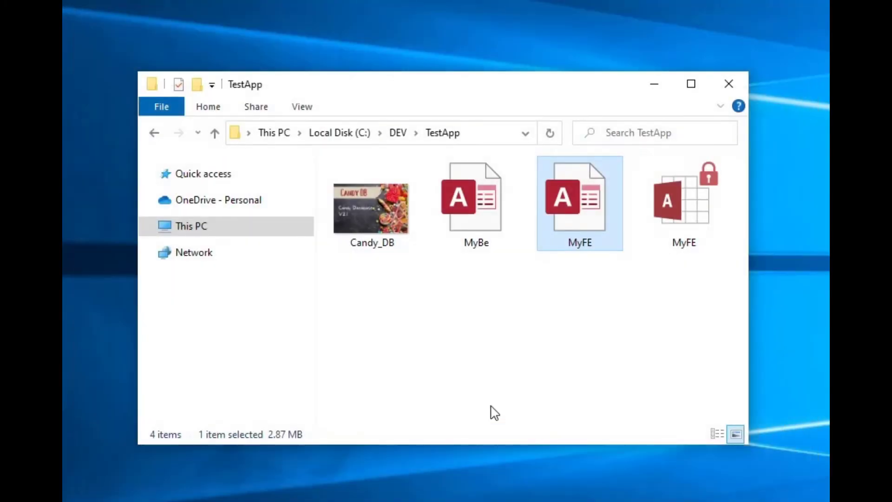
Reopen MyFE and open START_FORM in Design View
double_click(581, 204)
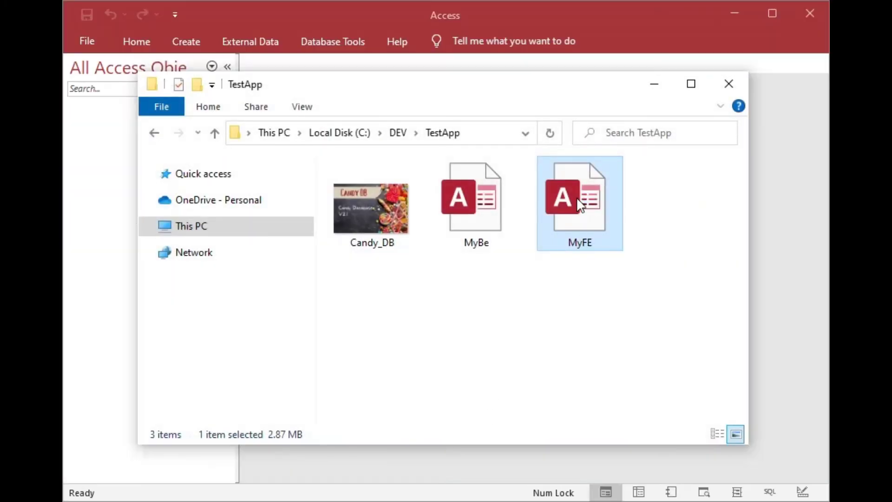
click(655, 85)
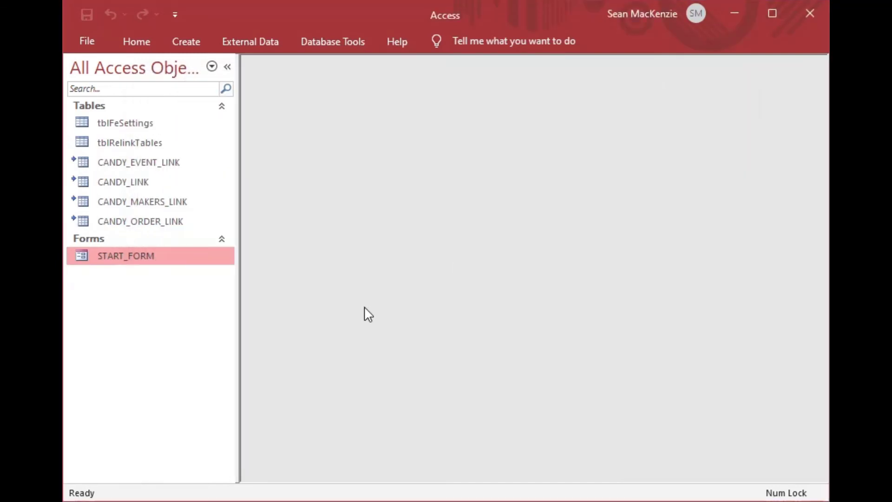
right_click(89, 262)
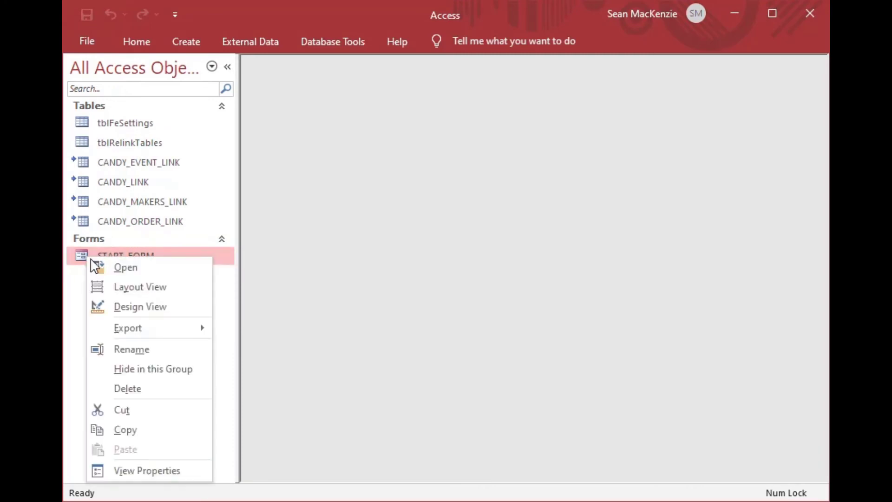
mouse_move(138, 328)
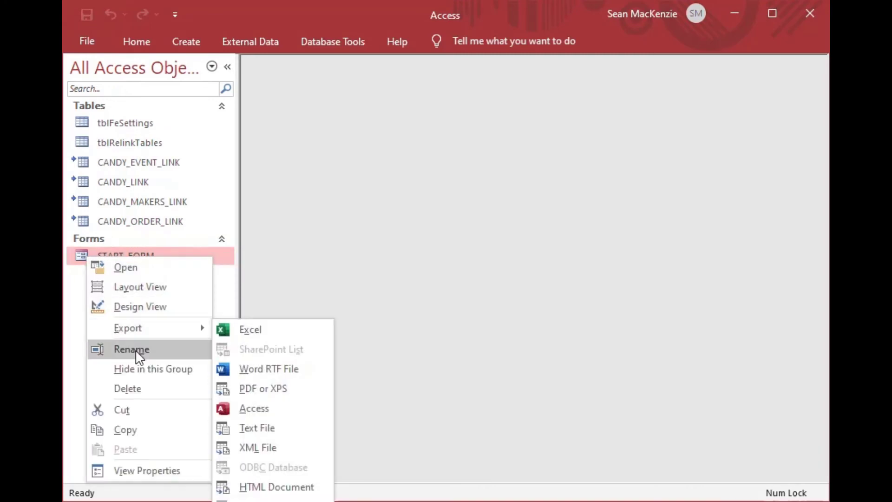
click(149, 306)
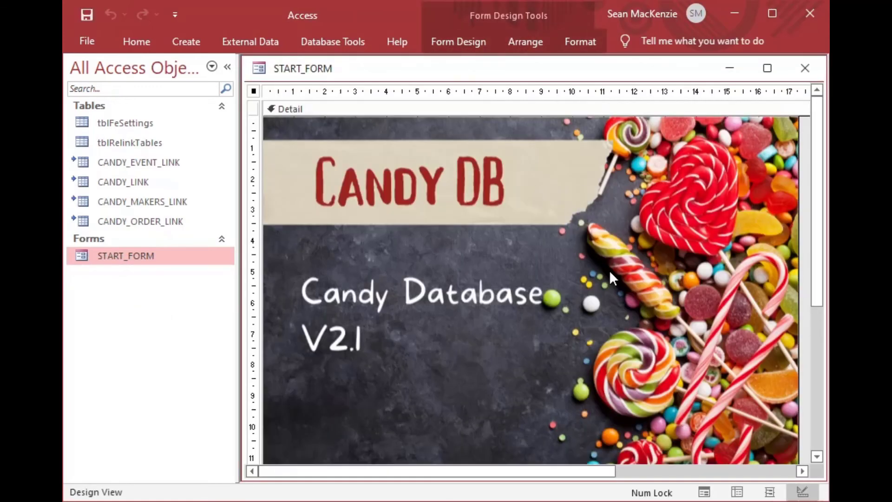
Show the whole form's Property Sheet and select its On Load event
drag(820, 255, 821, 367)
right_click(618, 436)
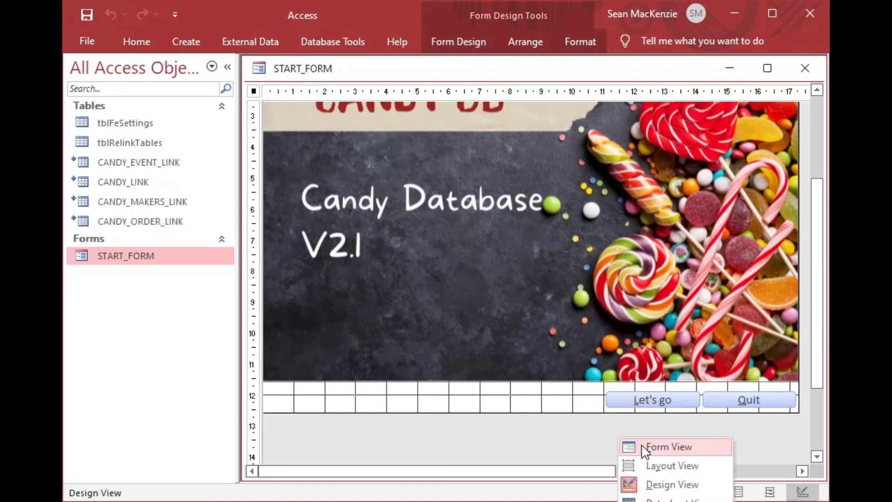
click(672, 485)
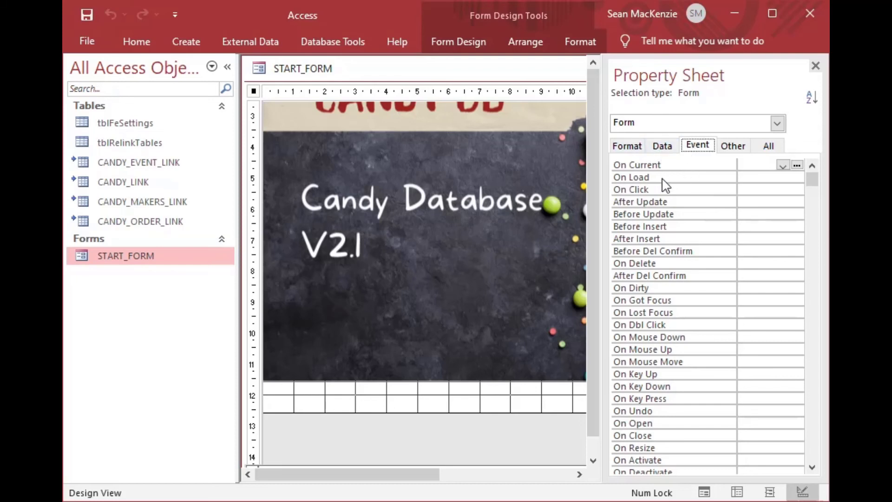
click(765, 179)
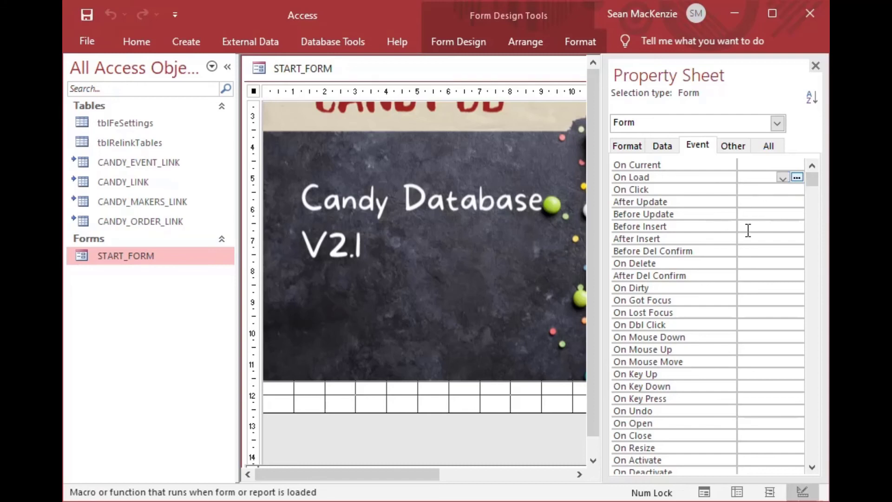
Add DoCmd.Maximize to Form_Load through Code Builder, then return to Access and close the Property Sheet
click(797, 177)
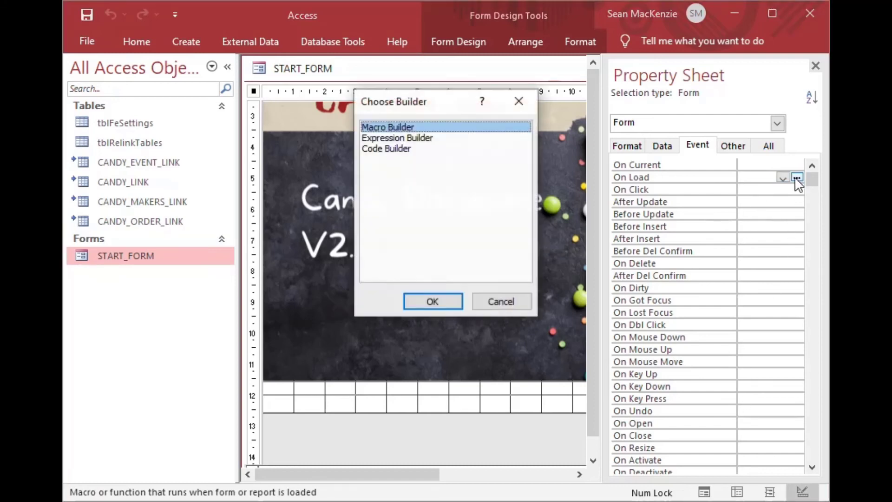
click(398, 149)
double_click(398, 149)
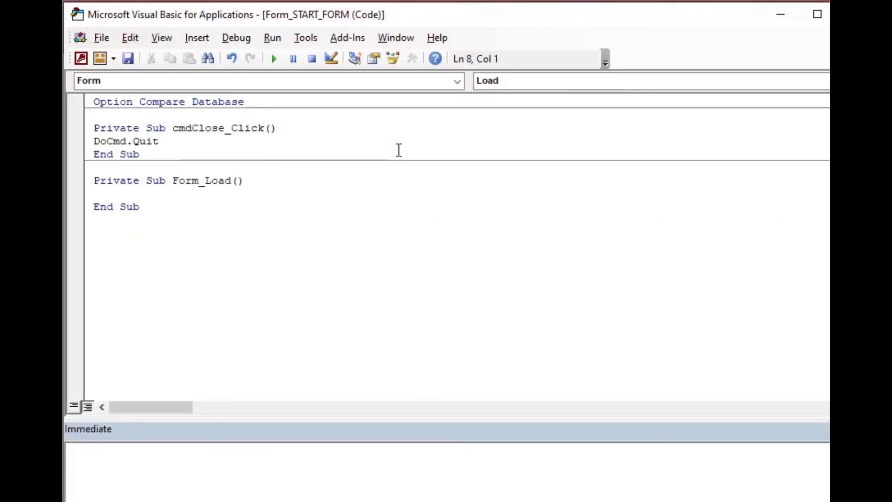
text(DoCm)
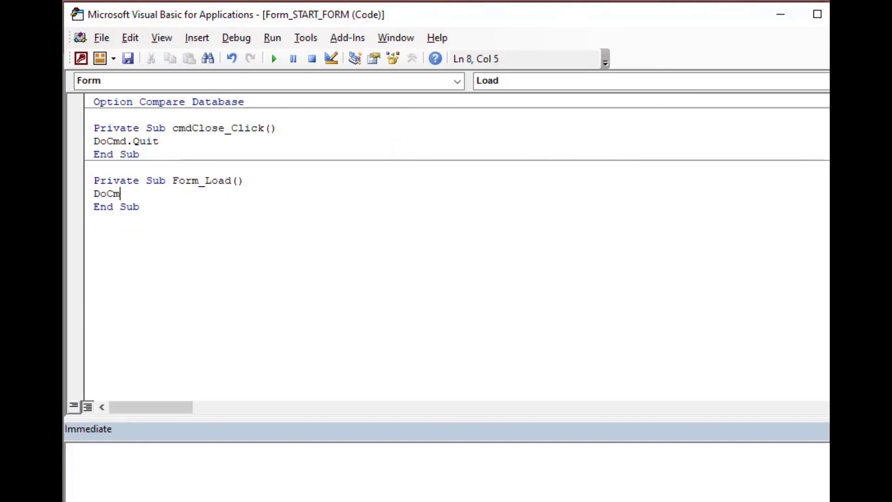
text(d.ma)
key(Tab)
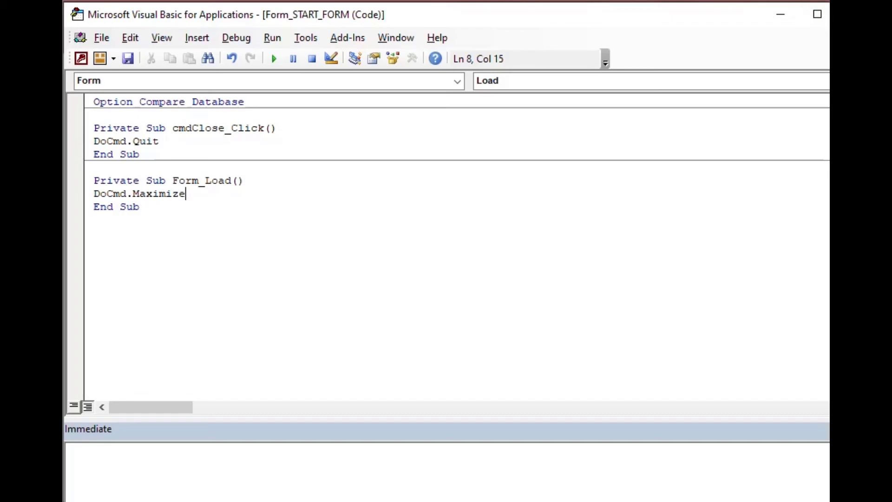
click(830, 14)
click(815, 65)
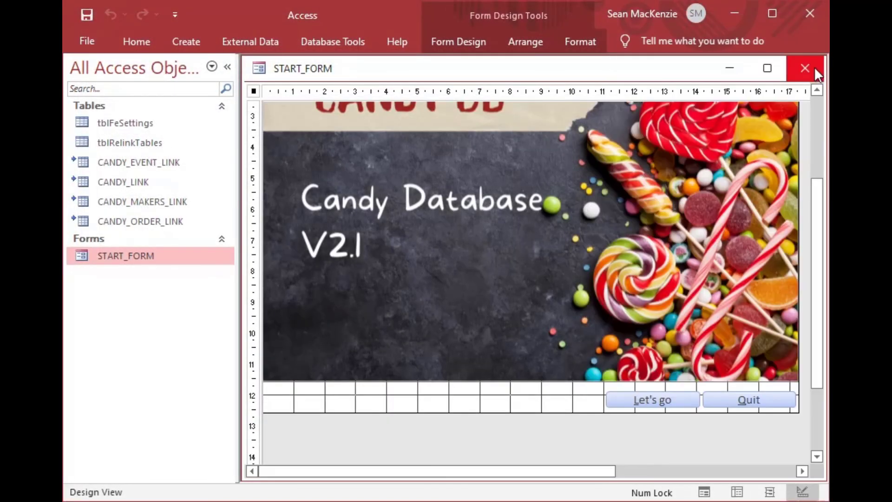
Close the START_FORM design window, then close the maximized Candy start form
click(812, 68)
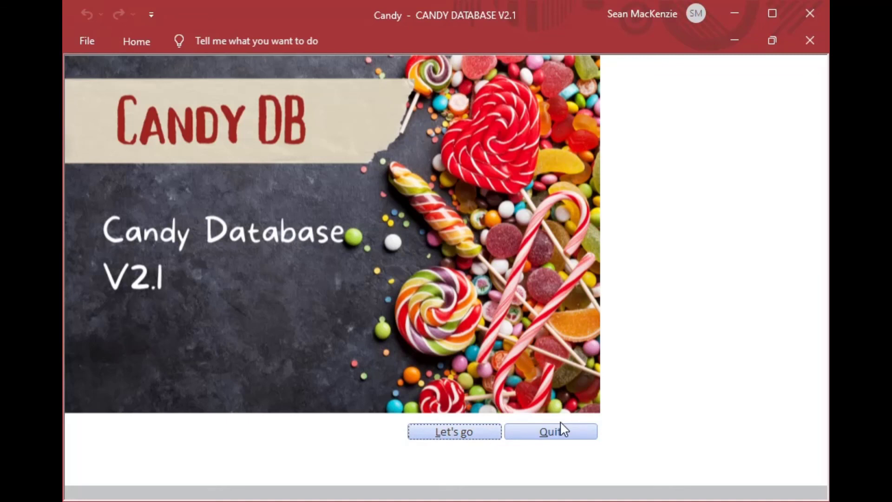
click(821, 38)
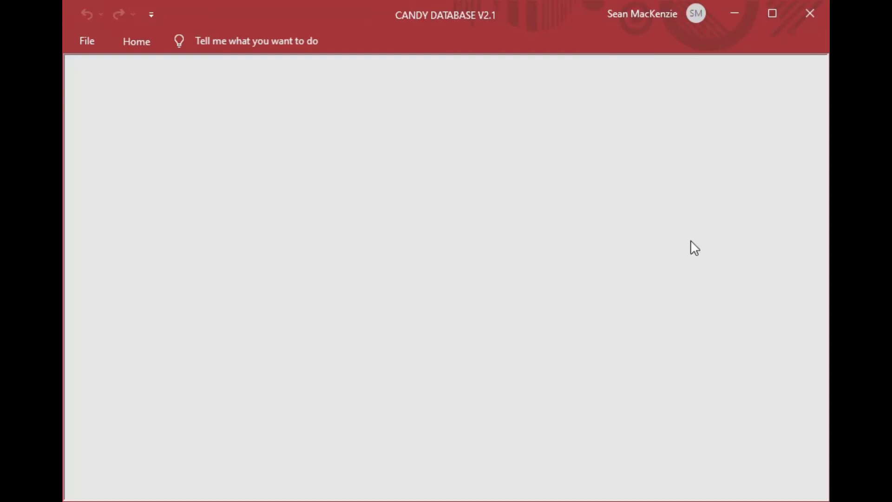
click(808, 14)
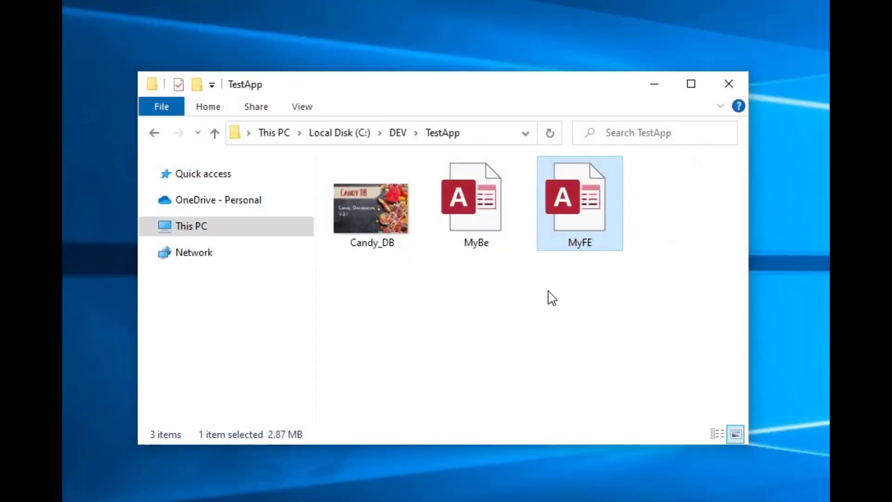